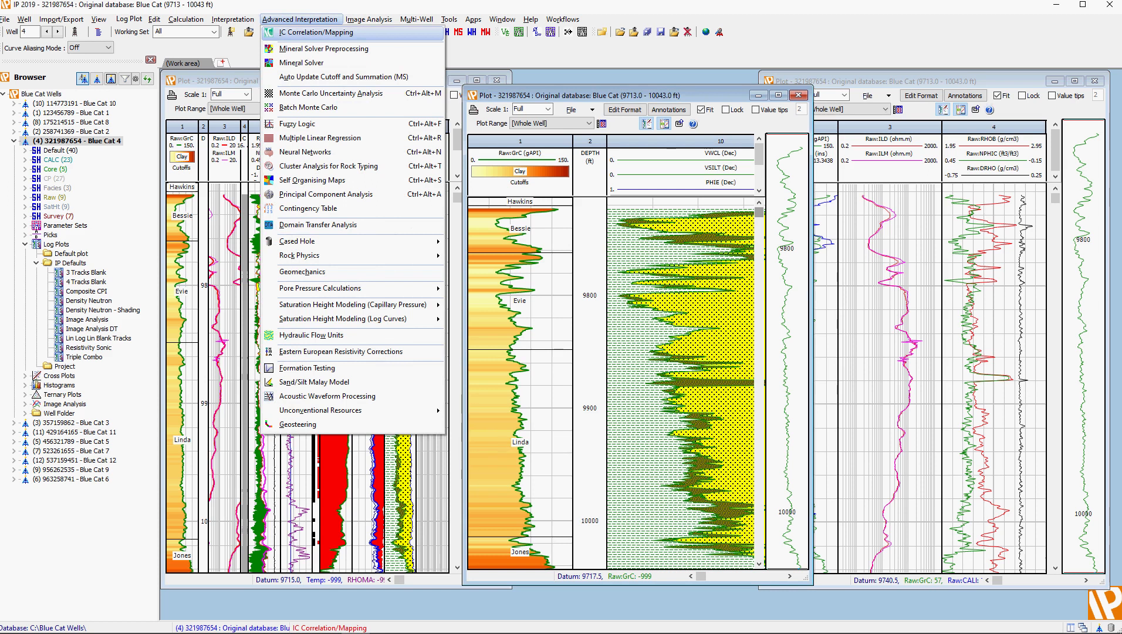
Step: Start IC Correlation/Mapping, review the shared wells, curve sets and discrete data, and accept the synchronisation to switch to IC
{"action": "left_click", "coordinate": [317, 33]}
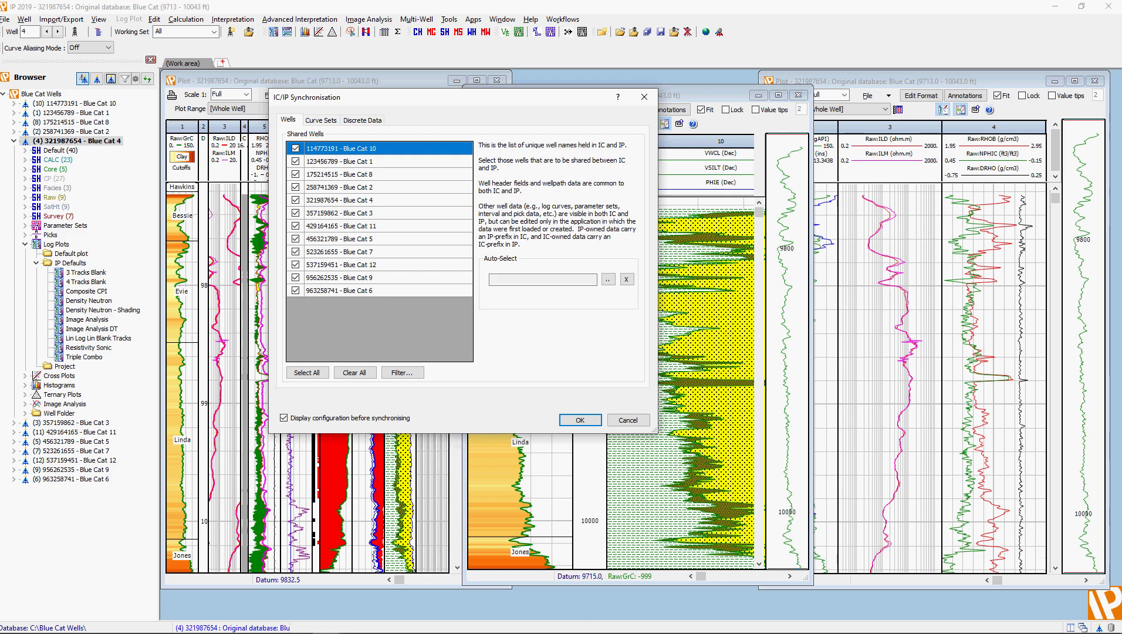
{"action": "left_click", "coordinate": [321, 120]}
{"action": "left_click", "coordinate": [362, 120]}
{"action": "left_click", "coordinate": [321, 120]}
{"action": "left_click", "coordinate": [362, 120]}
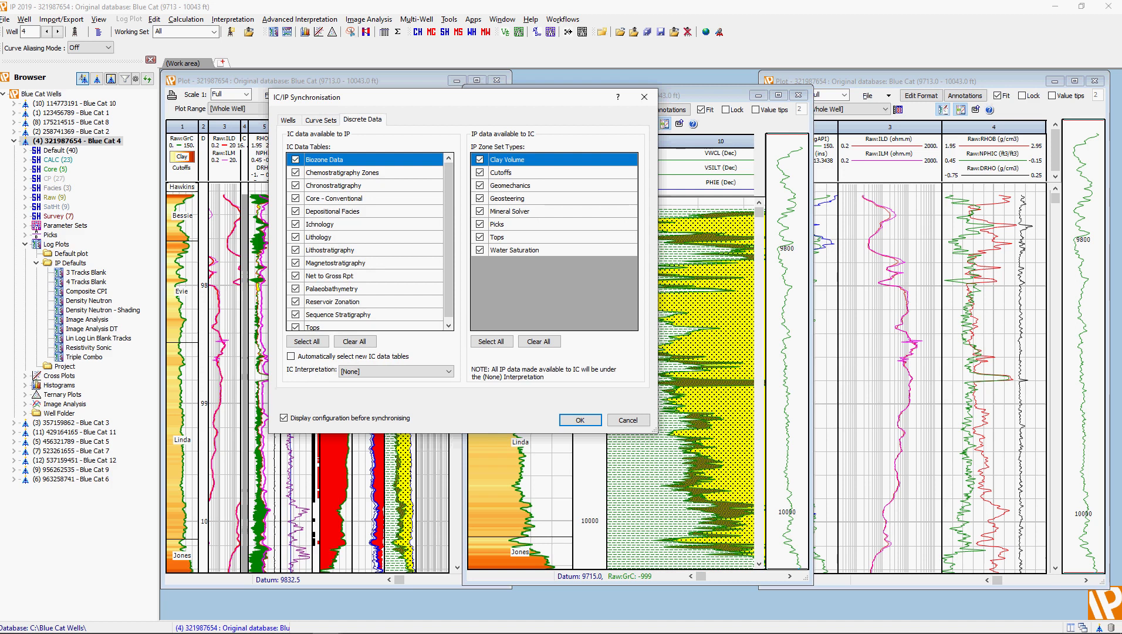
{"action": "left_click", "coordinate": [580, 419]}
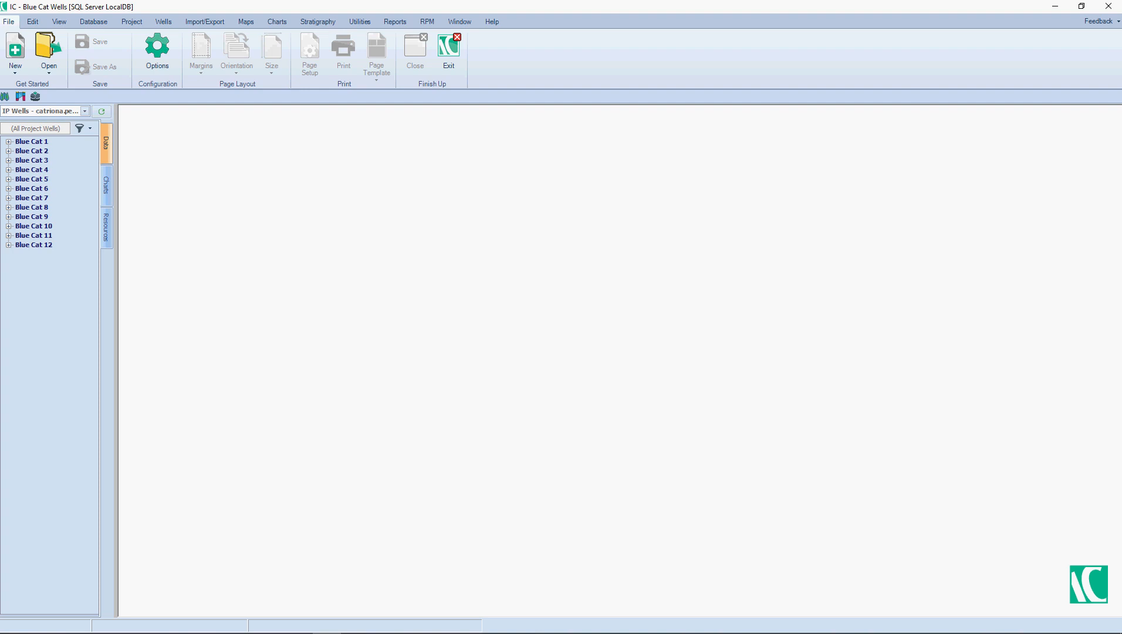
Step: Expand well Blue Cat 4 in the data tree and widen the browser to read its data sets
{"action": "double_click", "coordinate": [32, 169]}
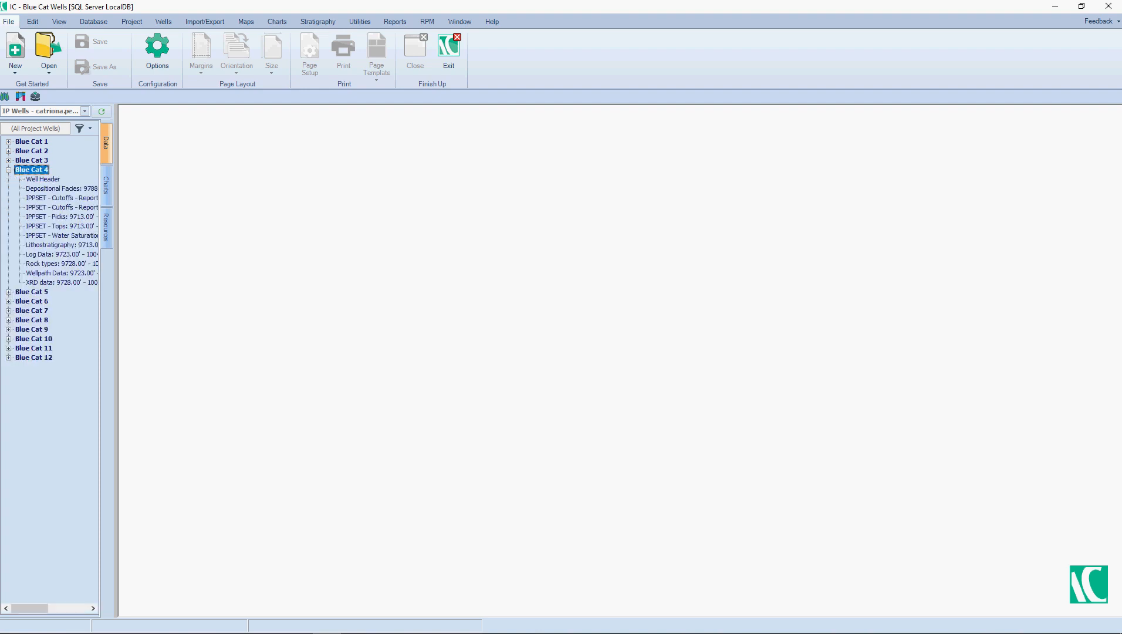
{"action": "left_click_drag", "start_coordinate": [116, 195], "coordinate": [199, 197]}
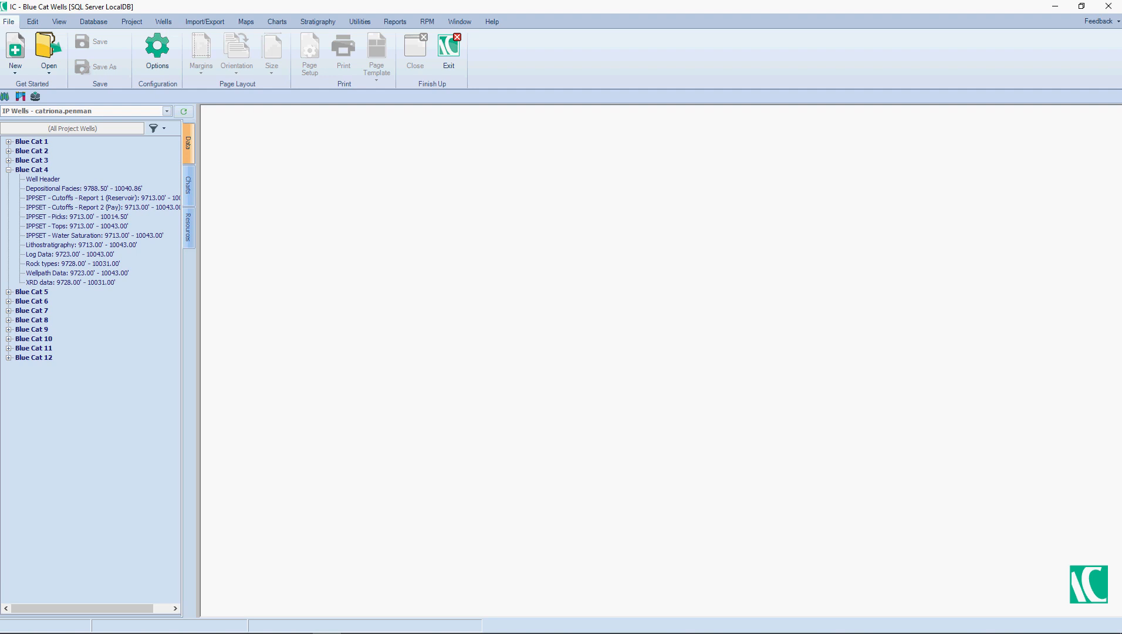
Step: Open the user map, show its layer list, and add the GIS country resource as a map layer
{"action": "left_click", "coordinate": [4, 96]}
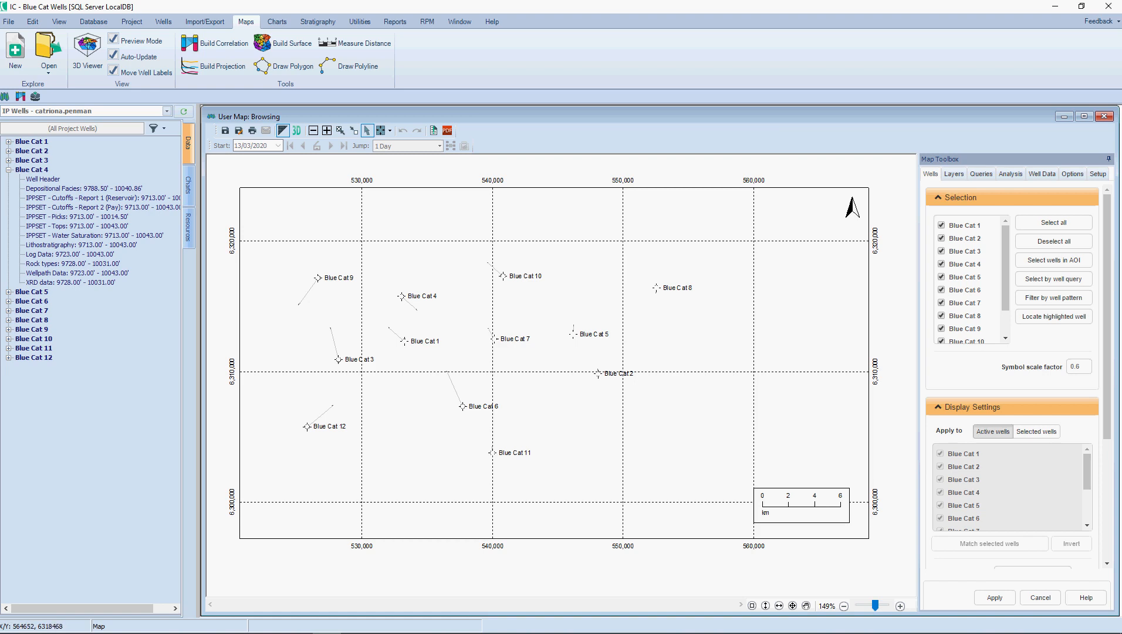
{"action": "left_click", "coordinate": [954, 174]}
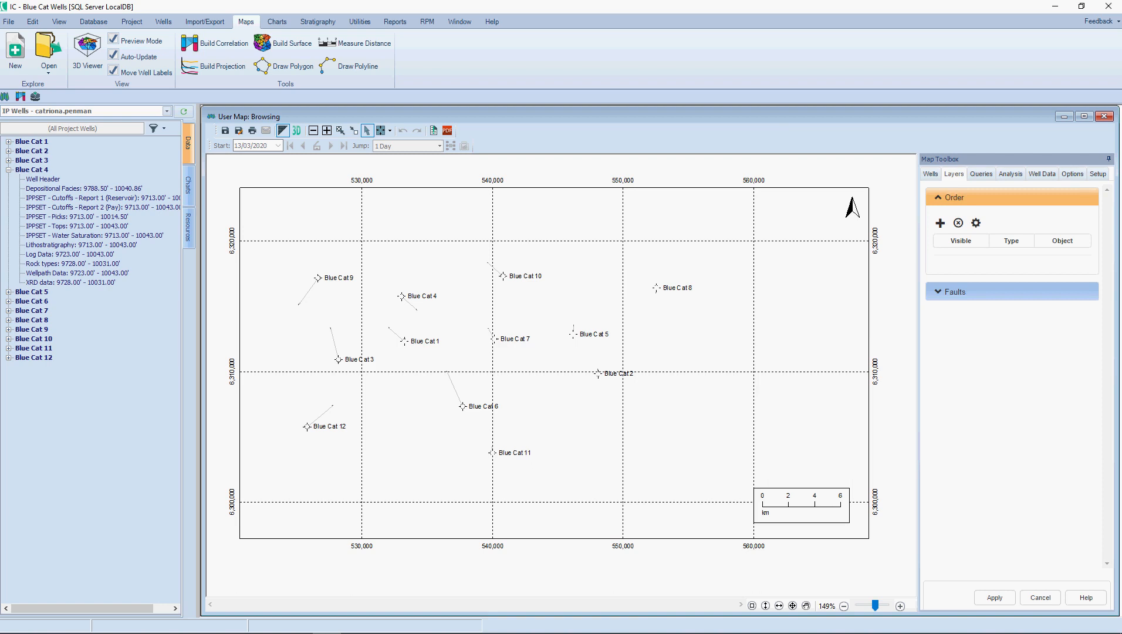
{"action": "left_click", "coordinate": [189, 227]}
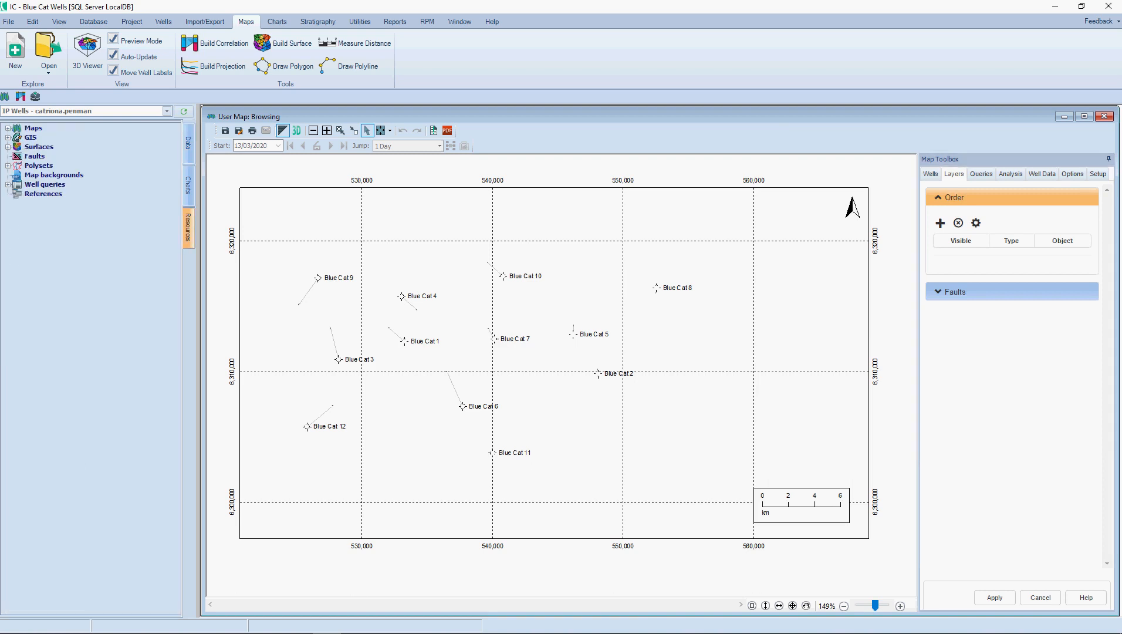
{"action": "double_click", "coordinate": [31, 137]}
{"action": "left_click_drag", "start_coordinate": [45, 146], "coordinate": [465, 264]}
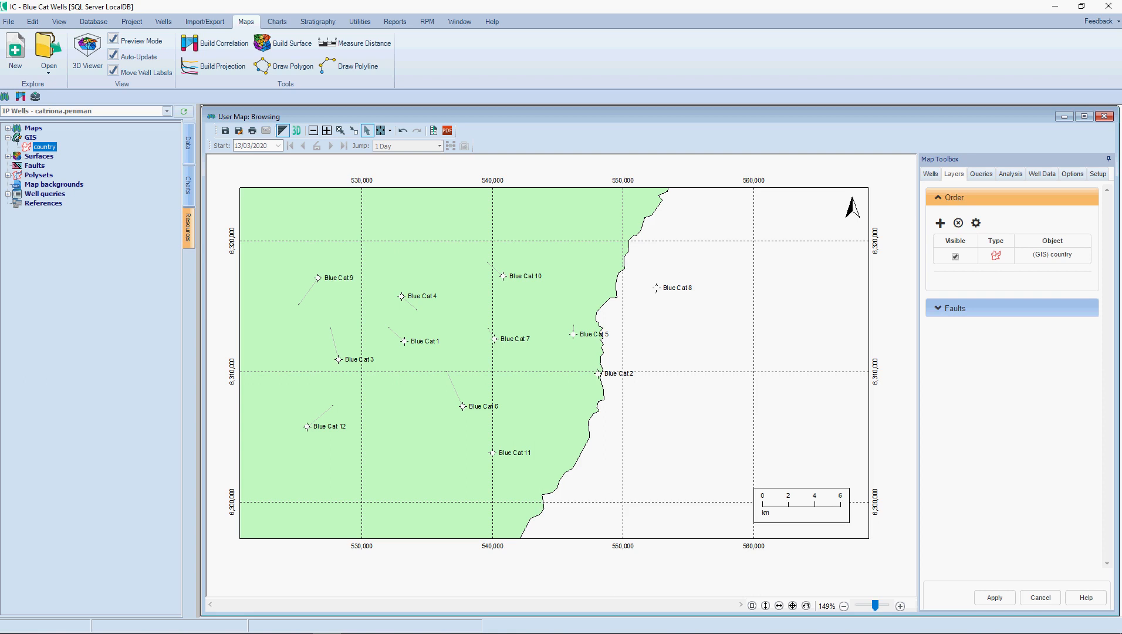
Step: Add the structural surface Top Evie to the user map as a layer
{"action": "double_click", "coordinate": [39, 156]}
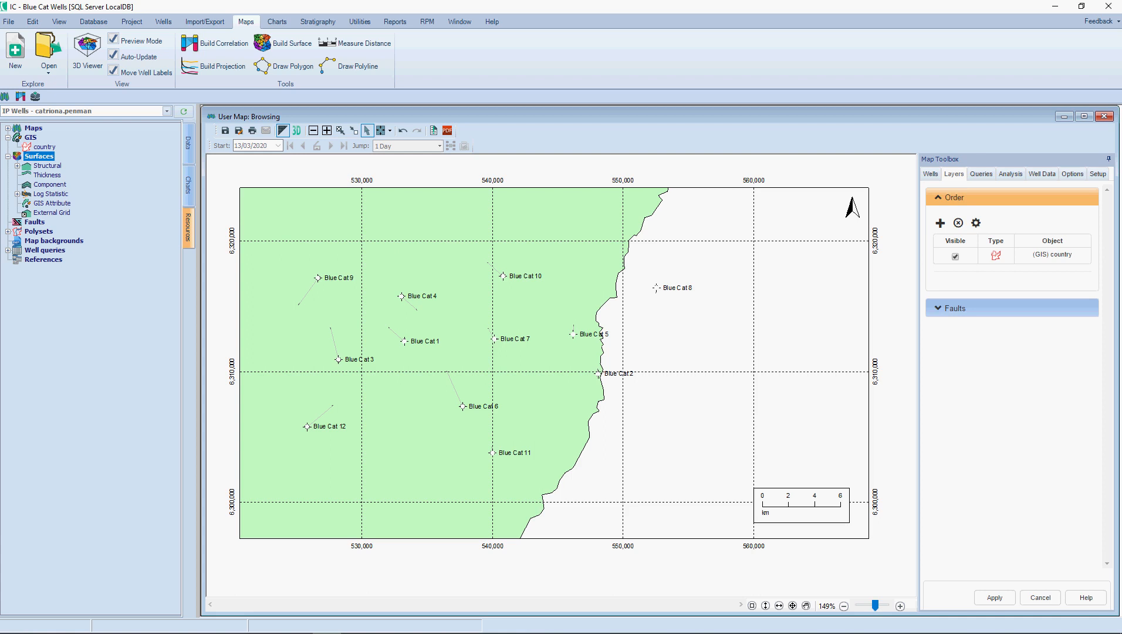
{"action": "double_click", "coordinate": [47, 166]}
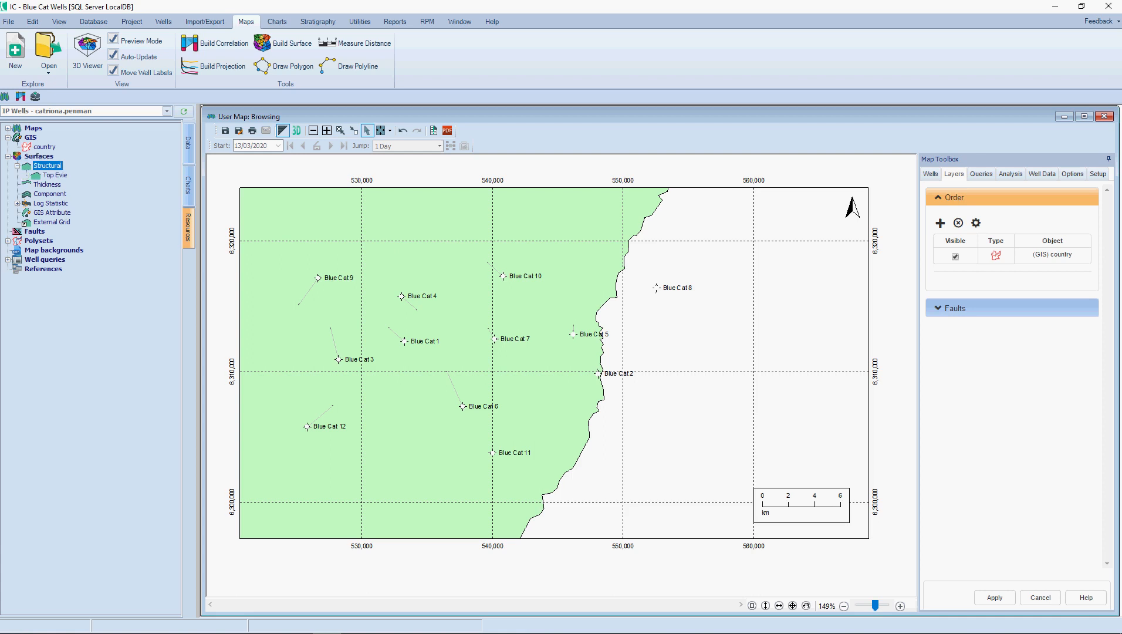
{"action": "left_click", "coordinate": [55, 175]}
{"action": "left_click_drag", "start_coordinate": [55, 175], "coordinate": [548, 217]}
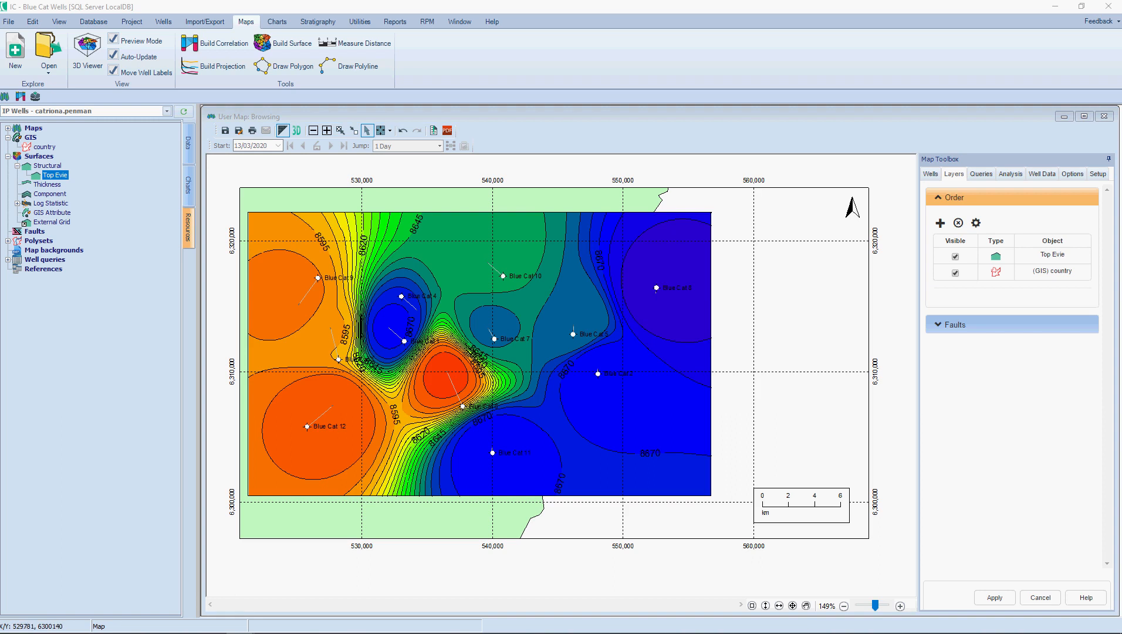
Step: Draw a narrow closed fault polygon running northeast from the surface's southern edge, passing between Blue Cat 6 and Blue Cat 11
{"action": "right_click", "coordinate": [358, 500]}
{"action": "mouse_move", "coordinate": [399, 536]}
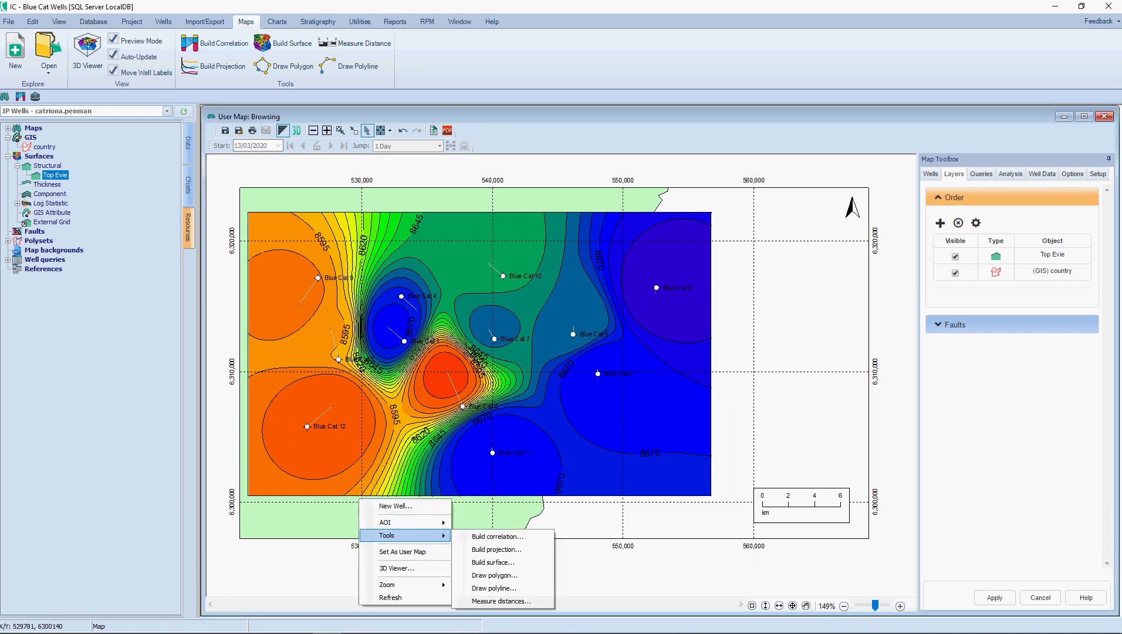
{"action": "left_click", "coordinate": [495, 576]}
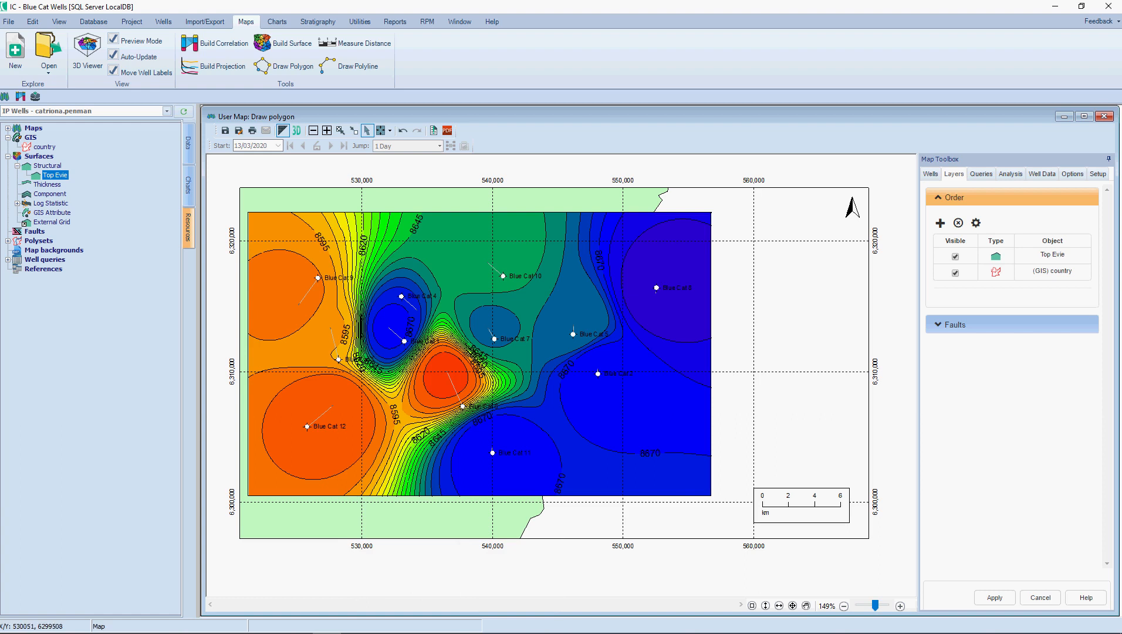
{"action": "left_click", "coordinate": [372, 496]}
{"action": "left_click", "coordinate": [398, 479]}
{"action": "left_click", "coordinate": [409, 461]}
{"action": "left_click", "coordinate": [422, 444]}
{"action": "left_click", "coordinate": [435, 432]}
{"action": "left_click", "coordinate": [463, 414]}
{"action": "left_click", "coordinate": [479, 402]}
{"action": "left_click", "coordinate": [505, 389]}
{"action": "left_click", "coordinate": [550, 358]}
{"action": "left_click", "coordinate": [530, 375]}
{"action": "left_click", "coordinate": [524, 394]}
{"action": "left_click", "coordinate": [485, 411]}
{"action": "left_click", "coordinate": [450, 430]}
{"action": "left_click", "coordinate": [427, 460]}
{"action": "left_click", "coordinate": [399, 494]}
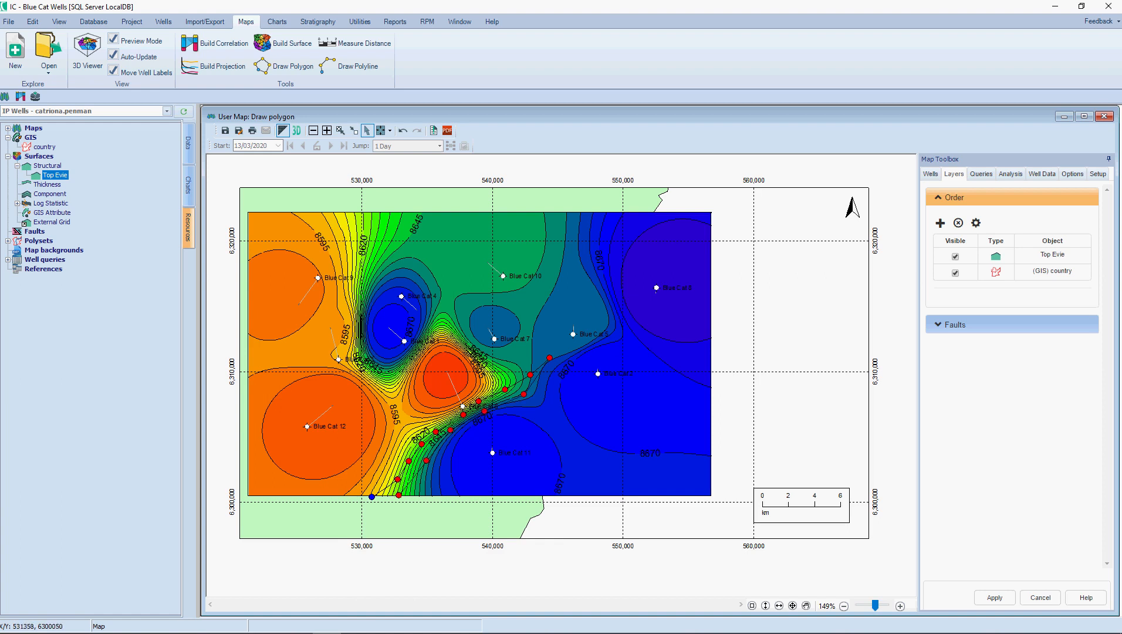
{"action": "double_click", "coordinate": [379, 499]}
Step: Name the polygon Fault and give it a solid black fill
{"action": "type", "text": "Fault"}
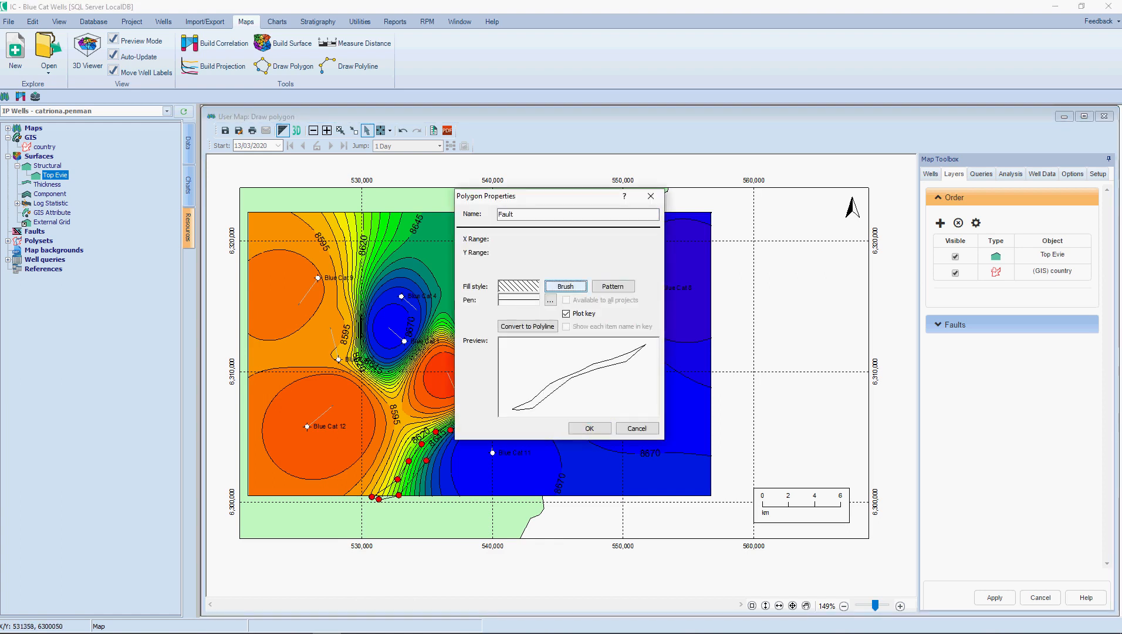
{"action": "left_click", "coordinate": [566, 286]}
{"action": "left_click", "coordinate": [538, 345]}
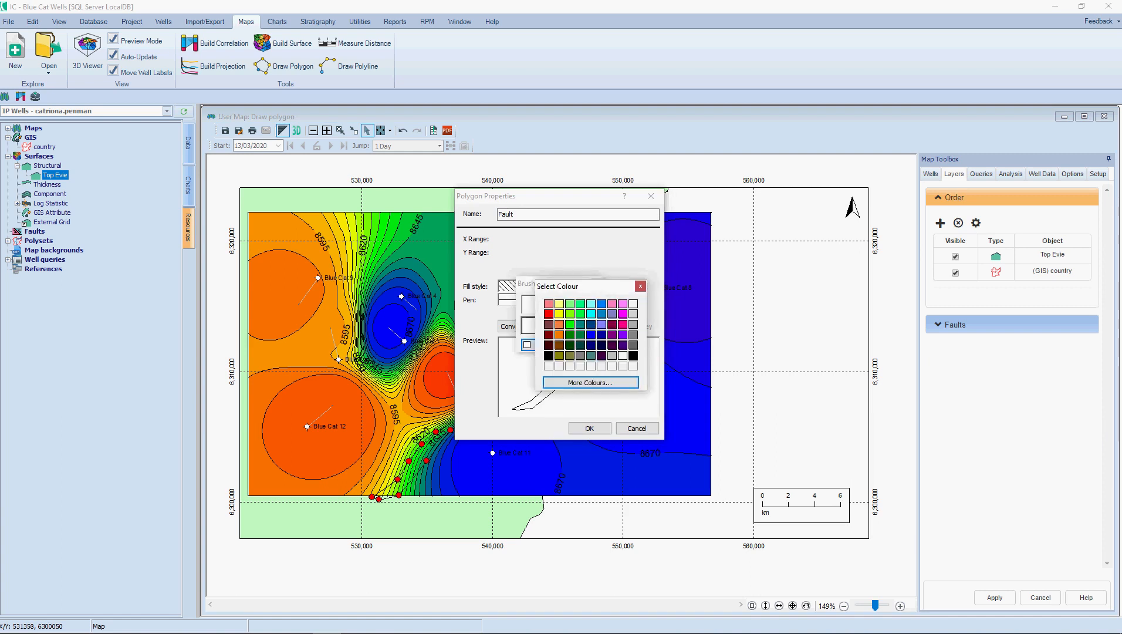
{"action": "left_click", "coordinate": [549, 356]}
{"action": "left_click", "coordinate": [529, 305]}
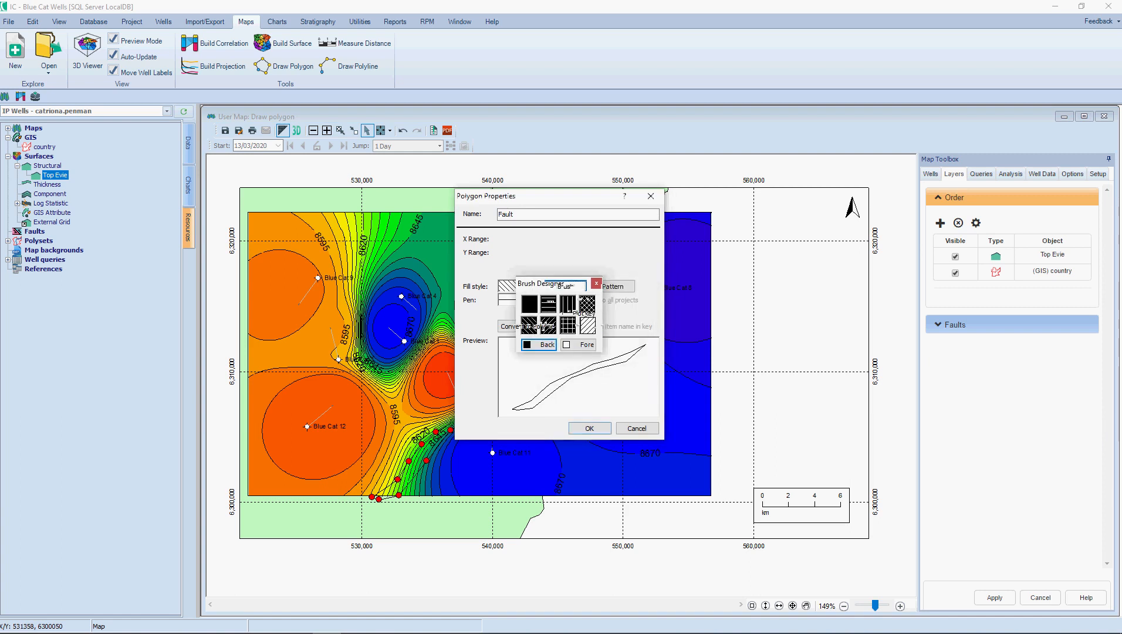
{"action": "left_click", "coordinate": [590, 429]}
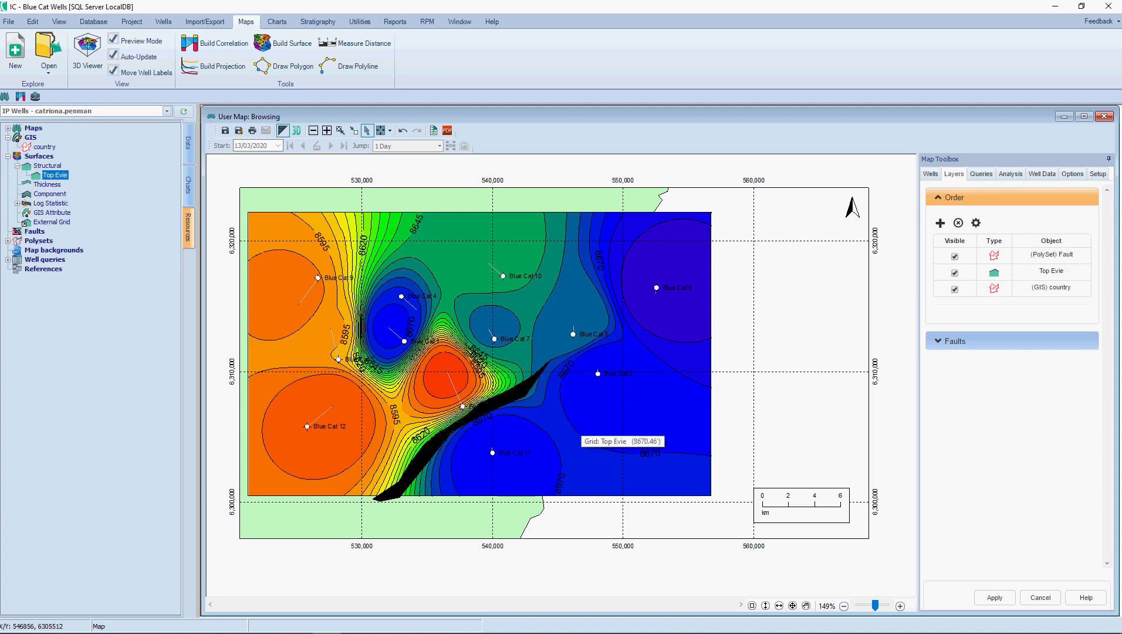
Step: In the Top Evie surface properties, assign a function to the Fault polygon and regrid the surface
{"action": "right_click", "coordinate": [582, 429]}
{"action": "mouse_move", "coordinate": [613, 465]}
{"action": "left_click", "coordinate": [712, 466]}
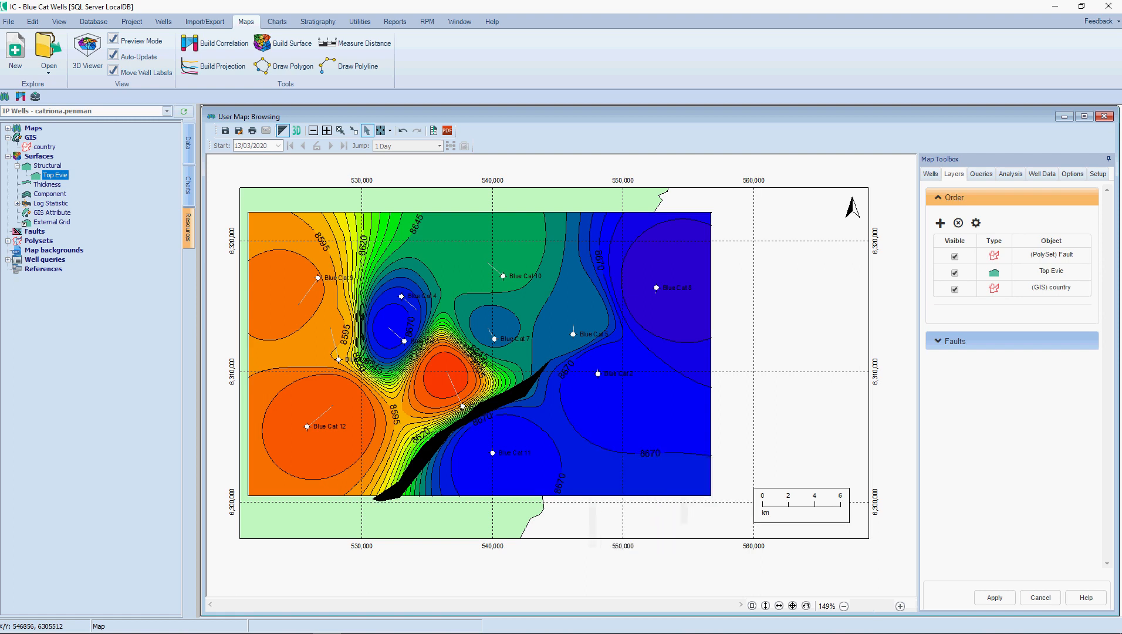
{"action": "left_click", "coordinate": [315, 162]}
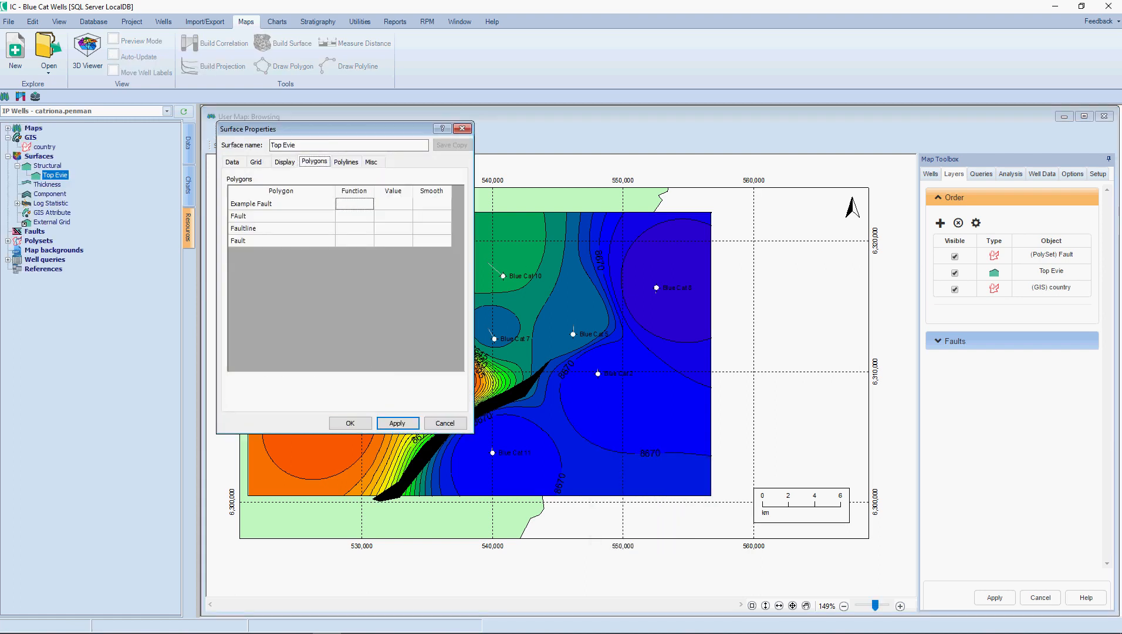
{"action": "left_click", "coordinate": [355, 241]}
{"action": "left_click", "coordinate": [369, 241]}
{"action": "left_click", "coordinate": [354, 260]}
{"action": "left_click", "coordinate": [351, 423]}
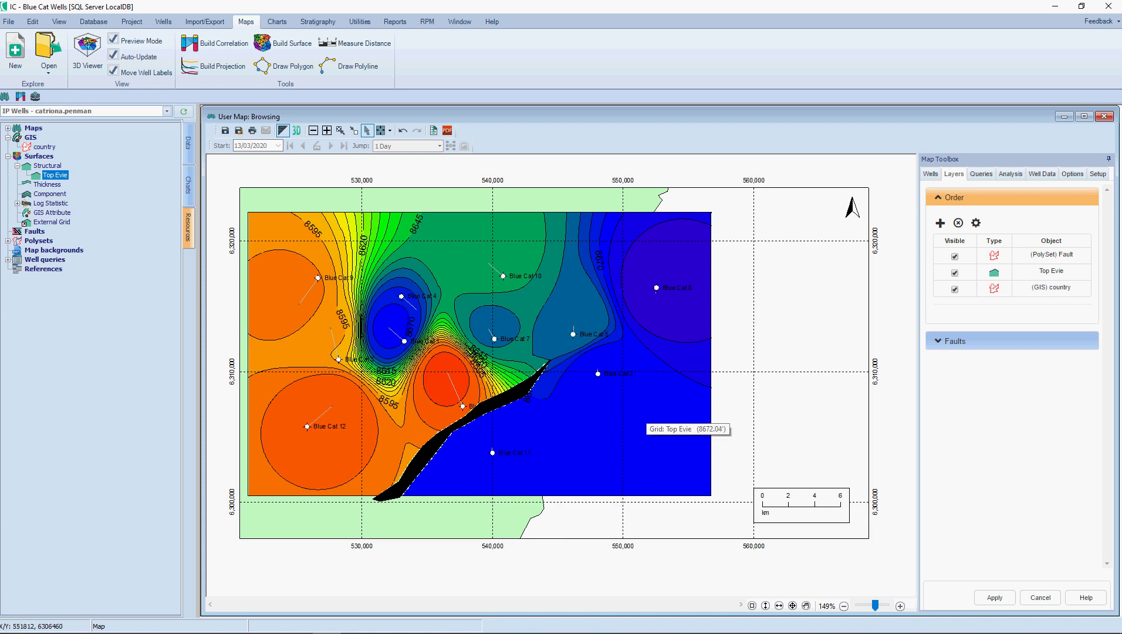
Step: Edit the Top Evie surface by picking the value 8655.4 near Blue Cat 7 and adding a point between Blue Cat 4 and Blue Cat 10
{"action": "right_click", "coordinate": [639, 402]}
{"action": "mouse_move", "coordinate": [684, 439]}
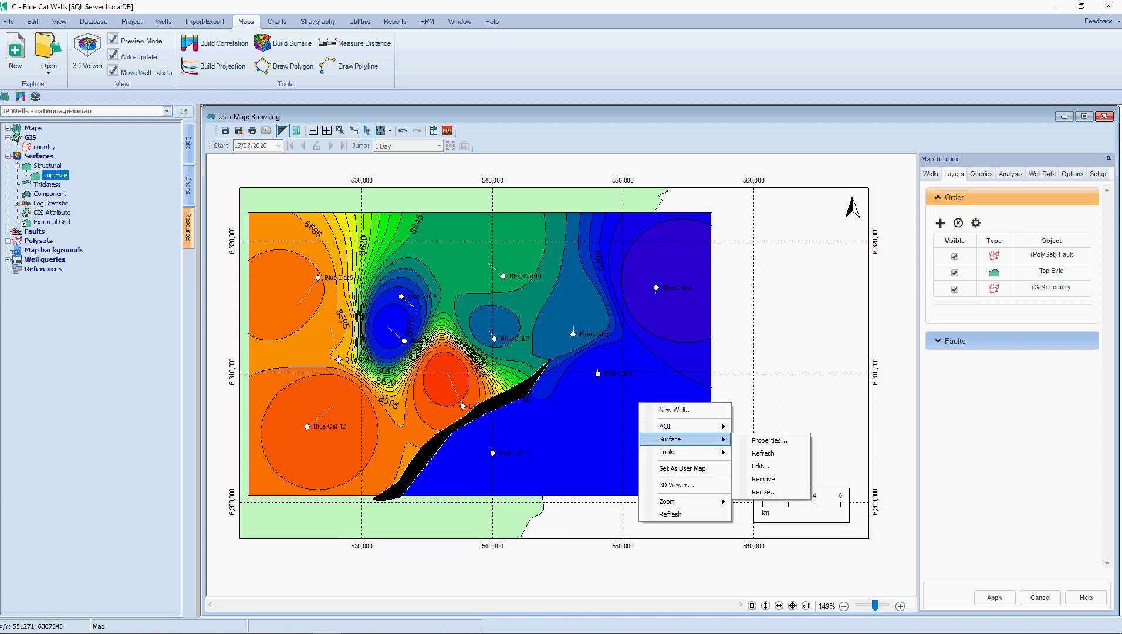
{"action": "left_click", "coordinate": [760, 466]}
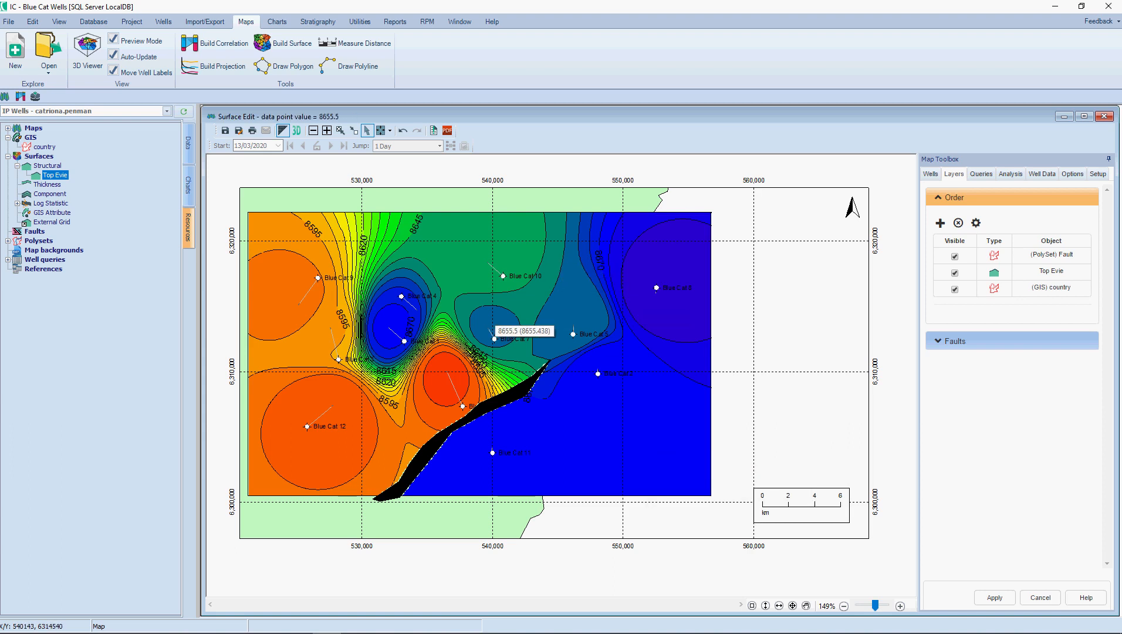
{"action": "right_click", "coordinate": [488, 313]}
{"action": "left_click", "coordinate": [536, 359]}
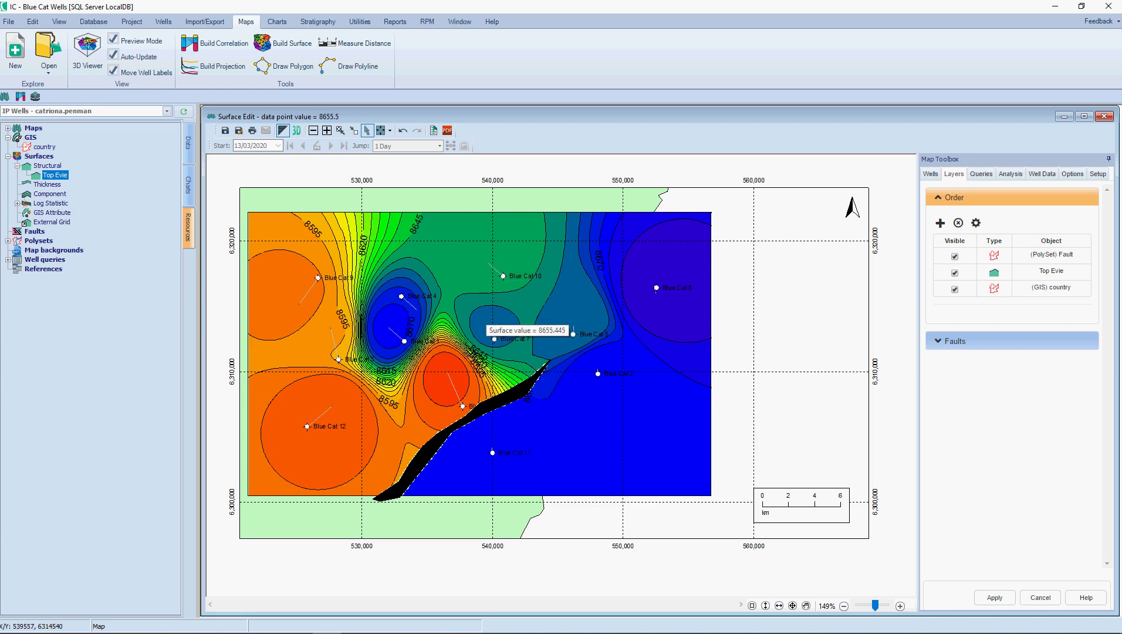
{"action": "left_click", "coordinate": [487, 312]}
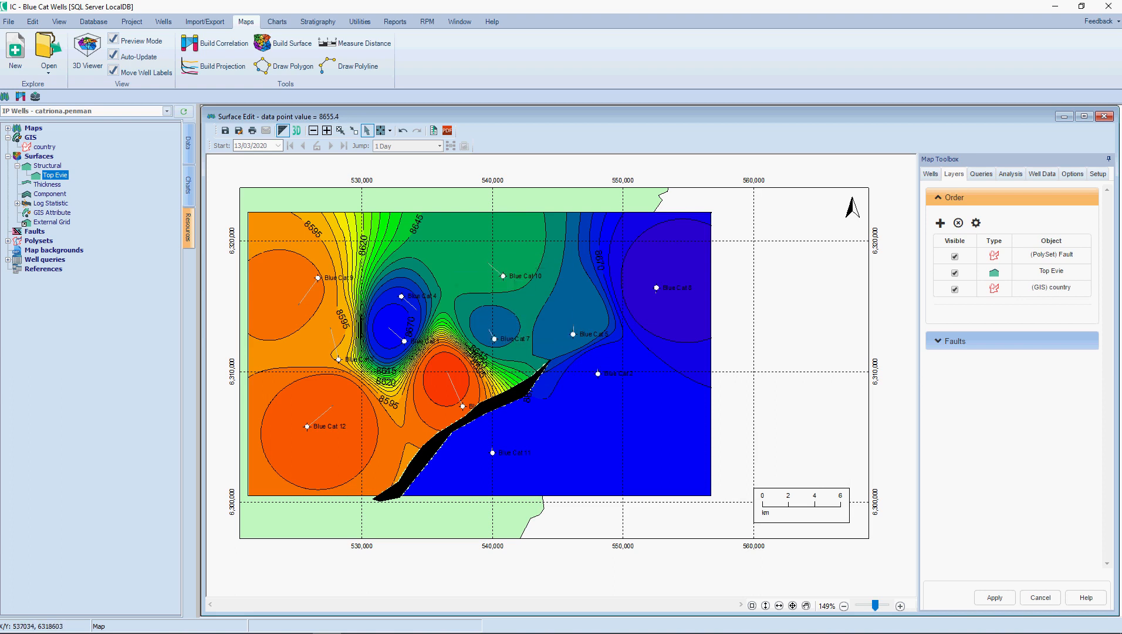
{"action": "left_click", "coordinate": [454, 259]}
Step: Remove all added points from the Top Evie surface and finish editing it
{"action": "right_click", "coordinate": [499, 283]}
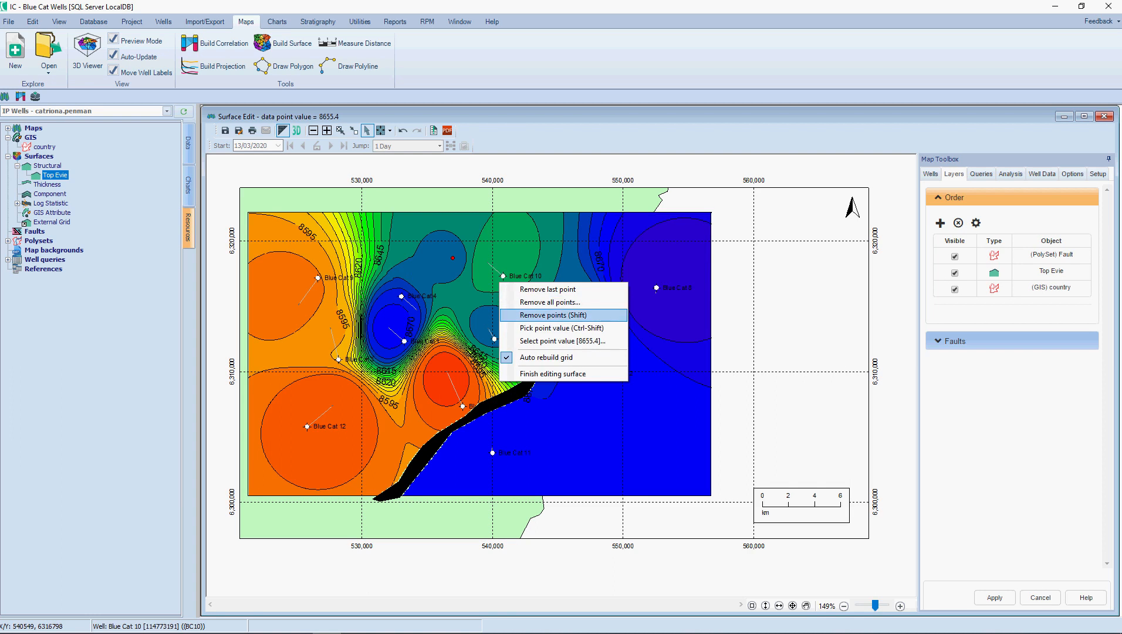
{"action": "left_click", "coordinate": [523, 302]}
{"action": "key", "text": "Return"}
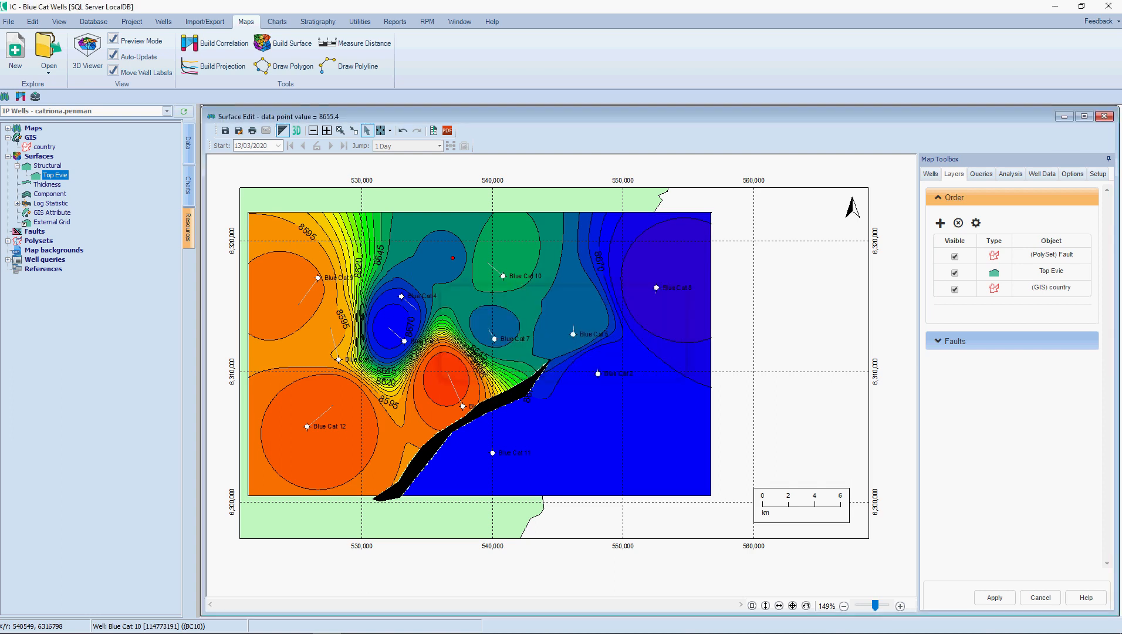
{"action": "right_click", "coordinate": [608, 372]}
{"action": "left_click", "coordinate": [661, 462]}
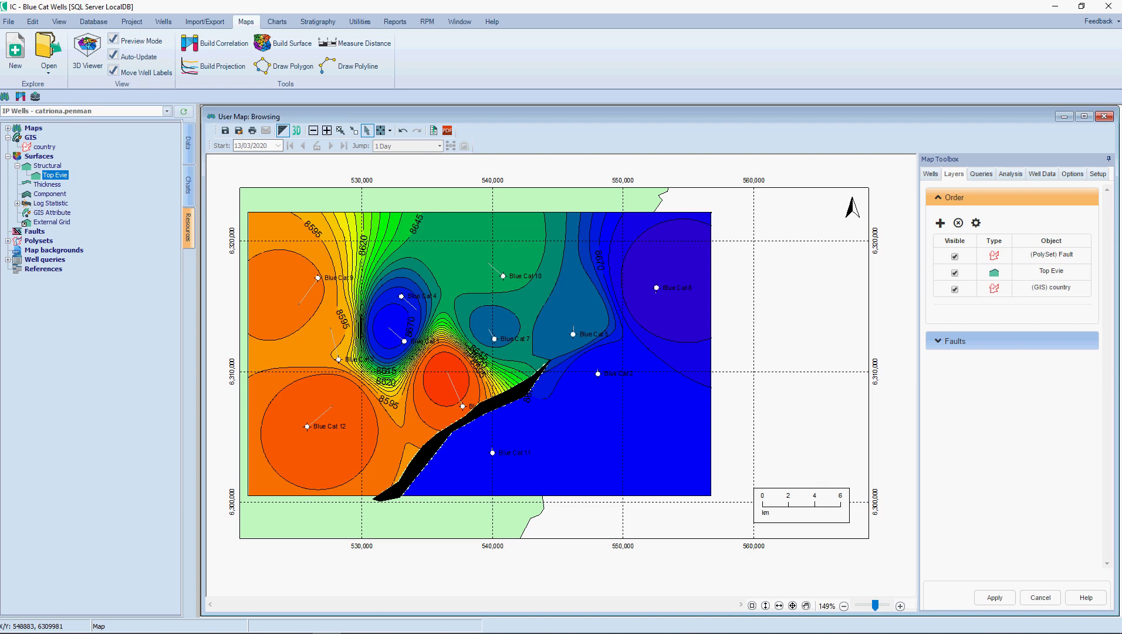
Step: Reopen the Top Evie surface properties, move the dialog clear of the surface, and clear the Fault polygon's function
{"action": "right_click", "coordinate": [594, 244]}
{"action": "mouse_move", "coordinate": [626, 281]}
{"action": "left_click", "coordinate": [725, 282]}
{"action": "left_click", "coordinate": [330, 176]}
{"action": "left_click_drag", "start_coordinate": [294, 143], "coordinate": [798, 137]}
{"action": "left_click", "coordinate": [875, 247]}
{"action": "left_click", "coordinate": [888, 247]}
{"action": "left_click", "coordinate": [873, 290]}
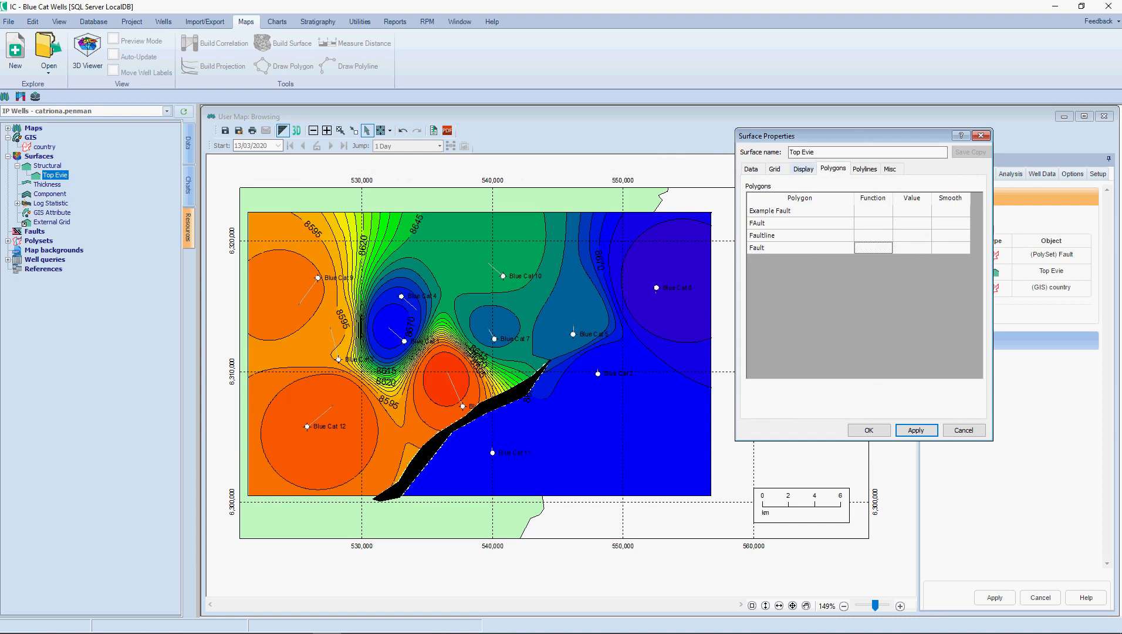
Step: Set the Top Evie gridding method to Kriging and apply it to the map
{"action": "left_click", "coordinate": [775, 169]}
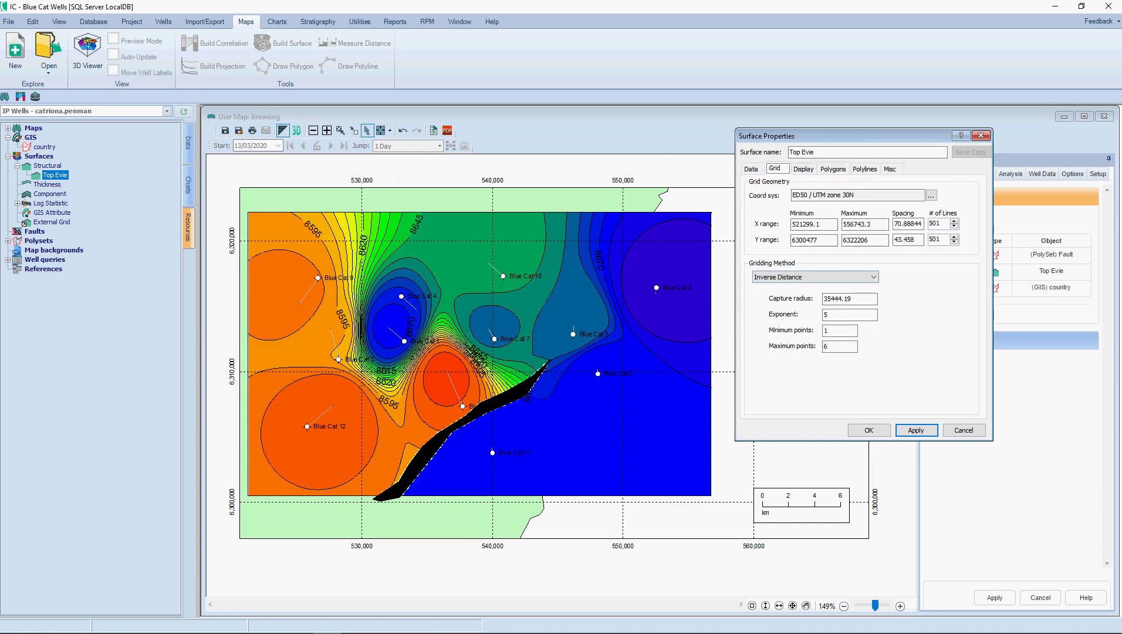
{"action": "left_click", "coordinate": [816, 277]}
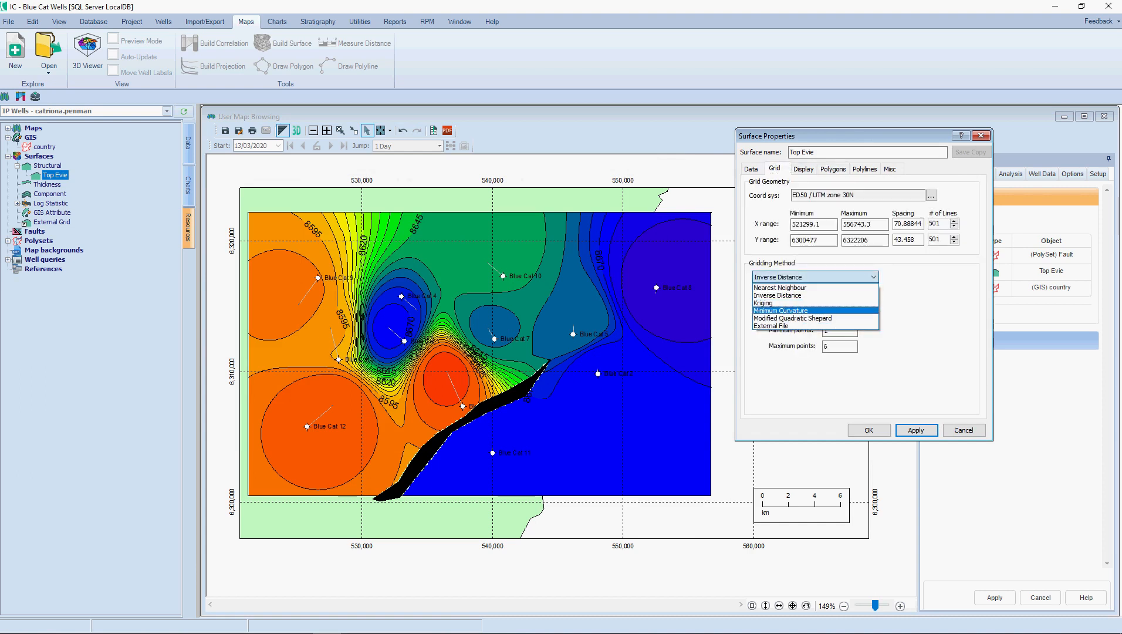
{"action": "left_click", "coordinate": [763, 303]}
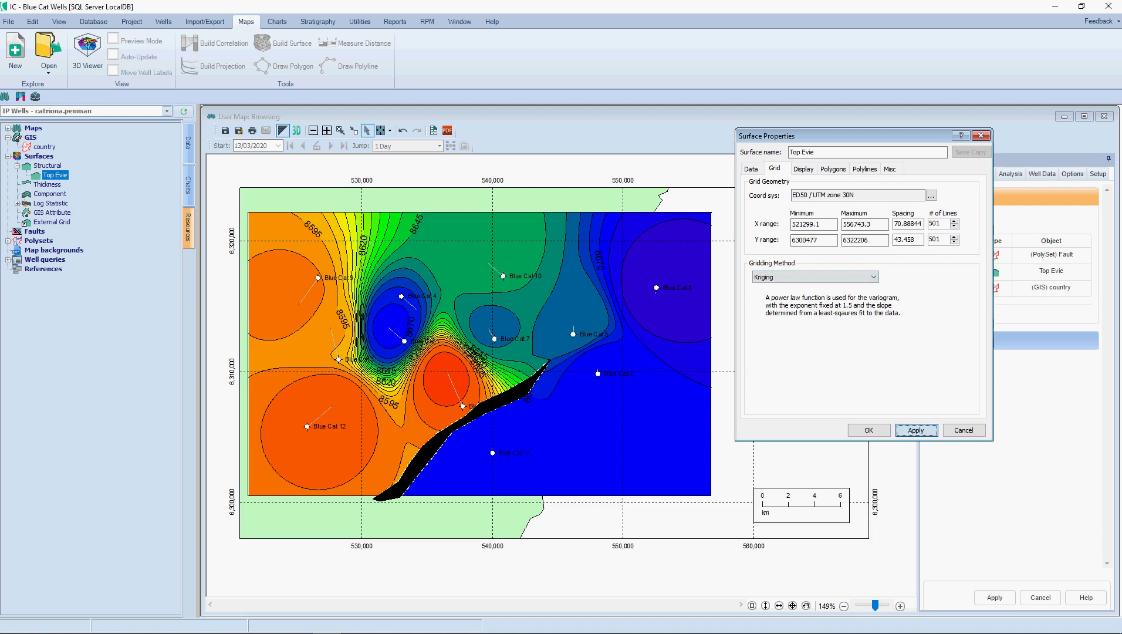
{"action": "left_click", "coordinate": [916, 431]}
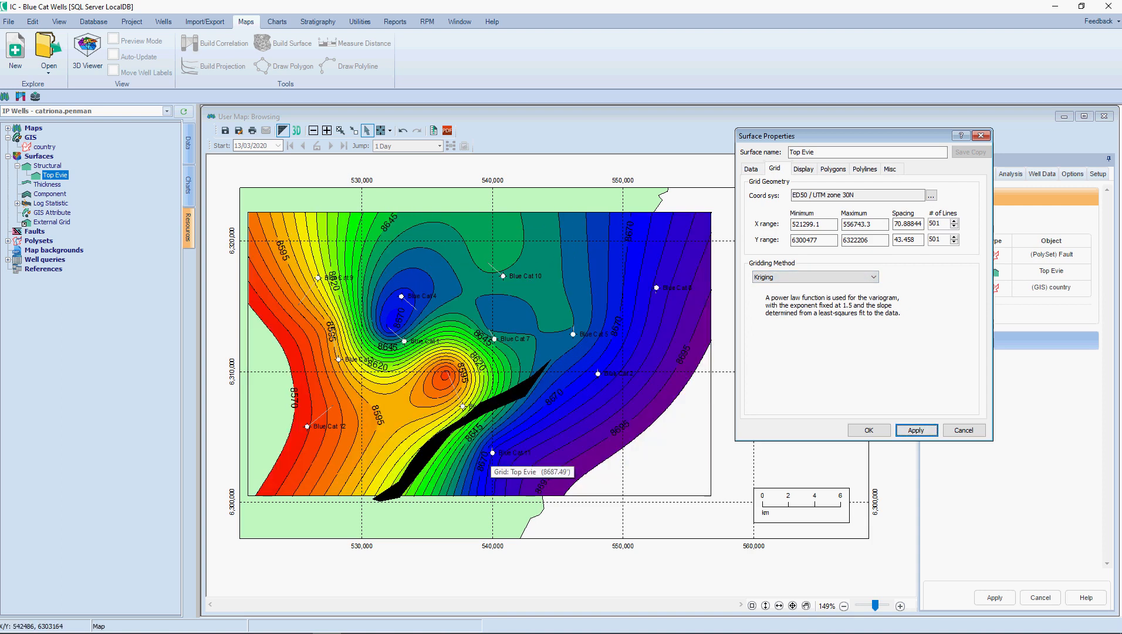
Step: Change the Top Evie gridding method to Inverse Distance with an exponent of 4 and accept the surface properties
{"action": "left_click", "coordinate": [822, 277]}
{"action": "left_click", "coordinate": [799, 295]}
{"action": "left_click", "coordinate": [845, 315]}
{"action": "double_click", "coordinate": [826, 315]}
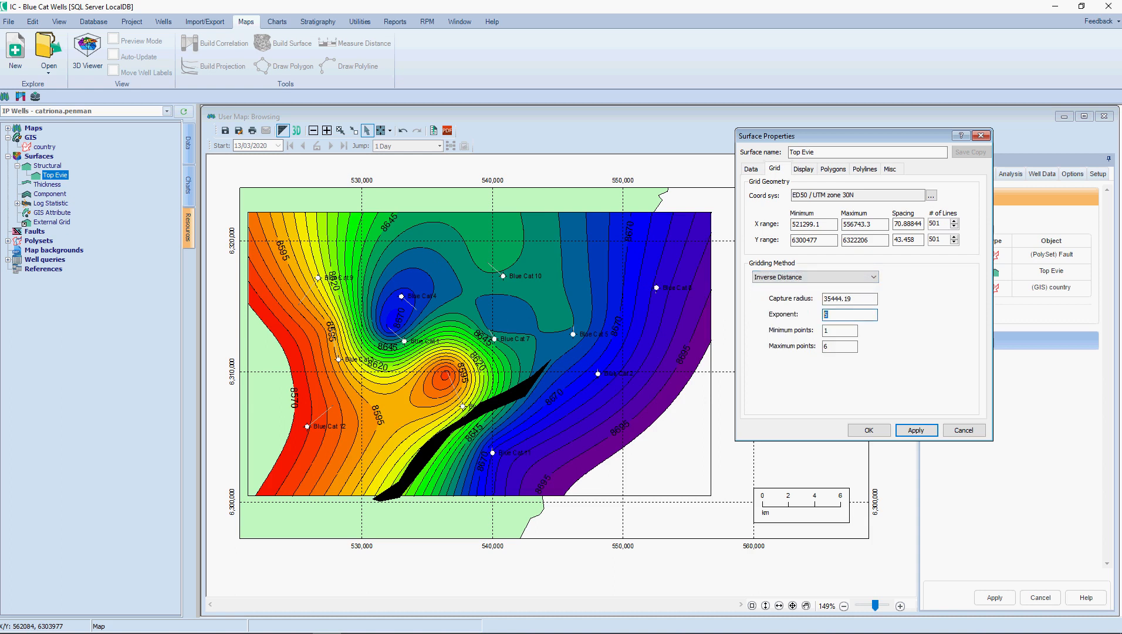
{"action": "type", "text": "4"}
{"action": "left_click", "coordinate": [869, 430]}
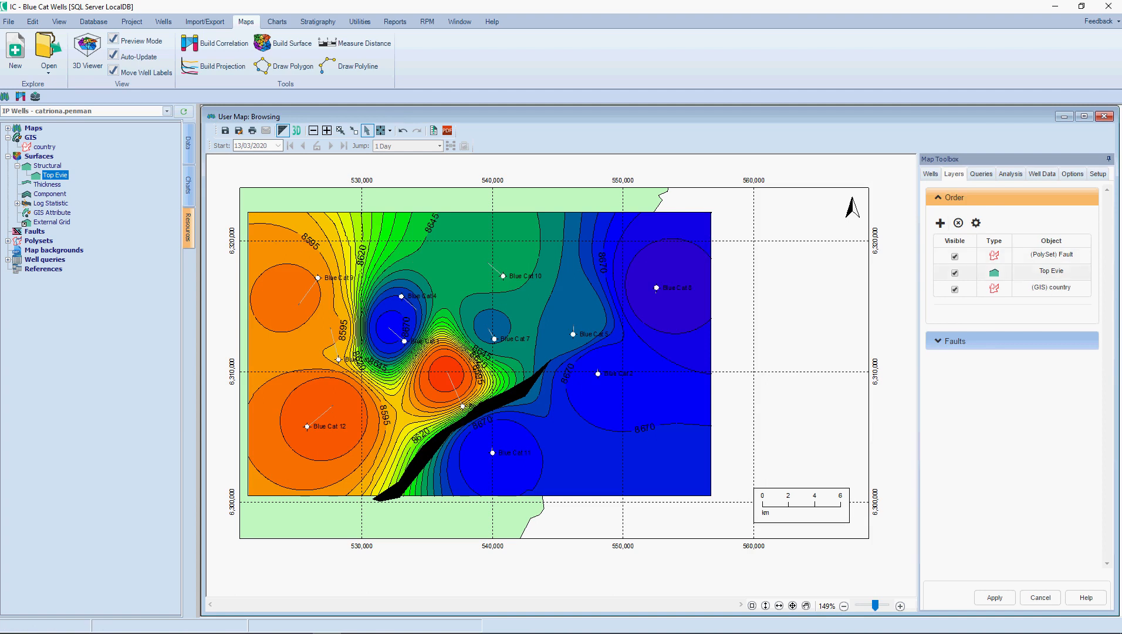
Step: Hide the Top Evie surface and Fault polyset layers and apply the change to the map
{"action": "left_click", "coordinate": [955, 273]}
{"action": "left_click", "coordinate": [955, 257]}
{"action": "left_click", "coordinate": [995, 597]}
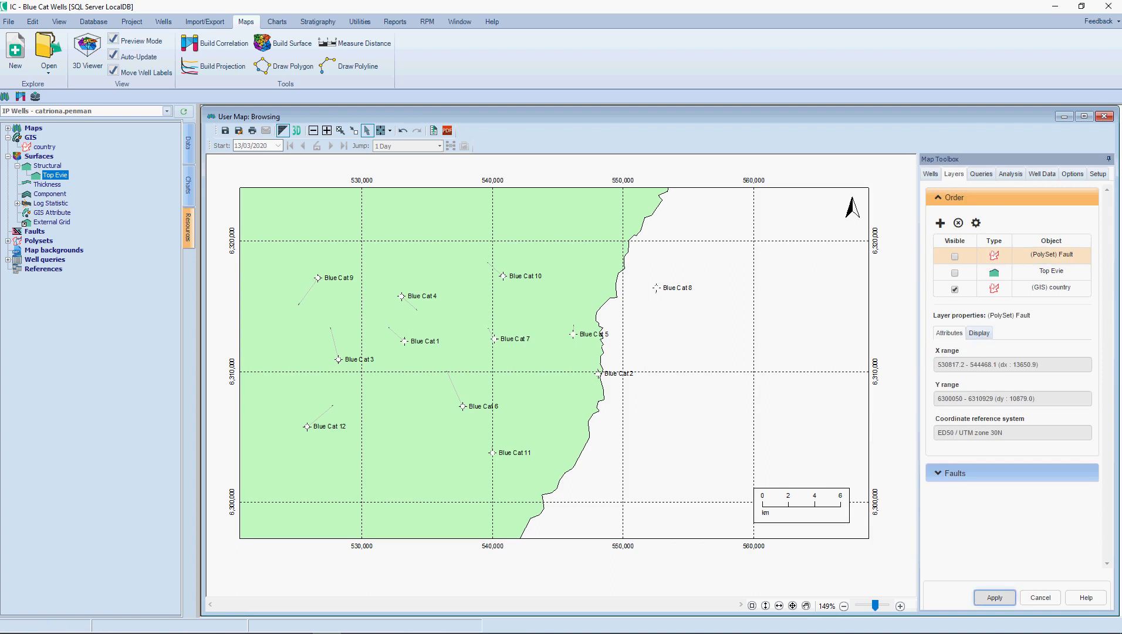
Step: Build a new surface over a rectangle covering the Blue Cat wells and set its surface style to Log Statistic
{"action": "left_click", "coordinate": [285, 42]}
{"action": "left_click_drag", "start_coordinate": [264, 235], "coordinate": [743, 494]}
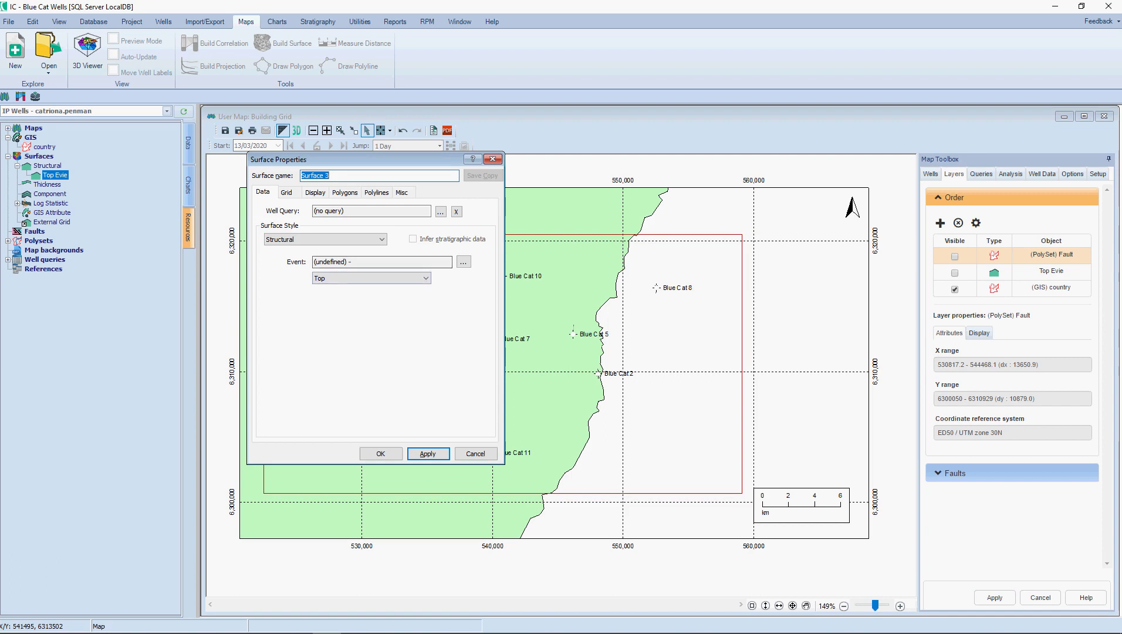
{"action": "left_click", "coordinate": [354, 239]}
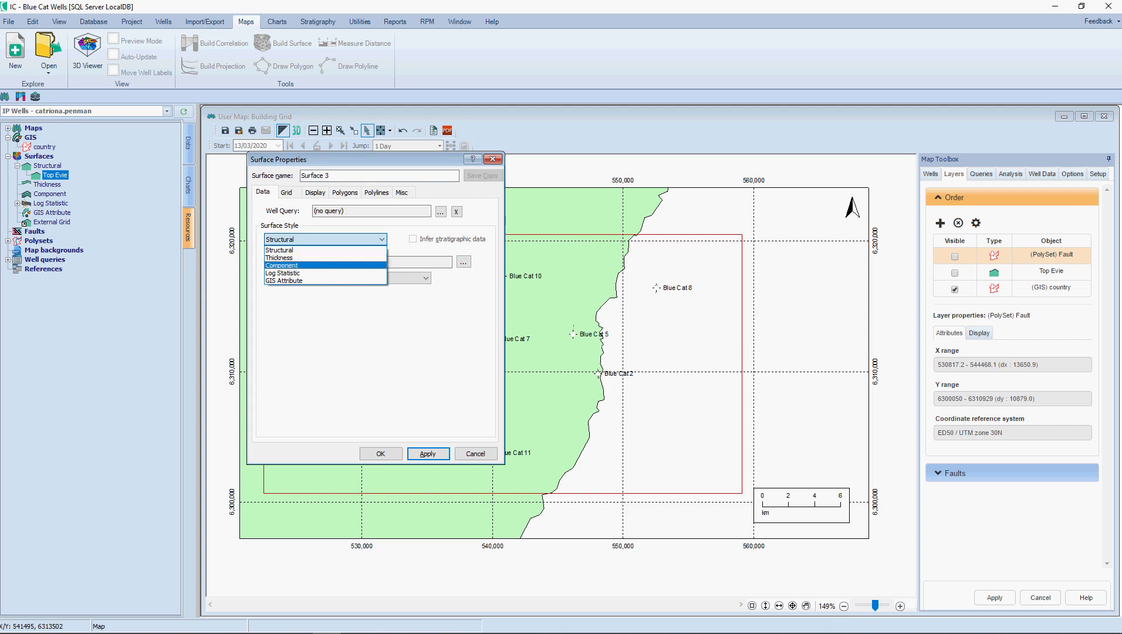
{"action": "left_click", "coordinate": [283, 273]}
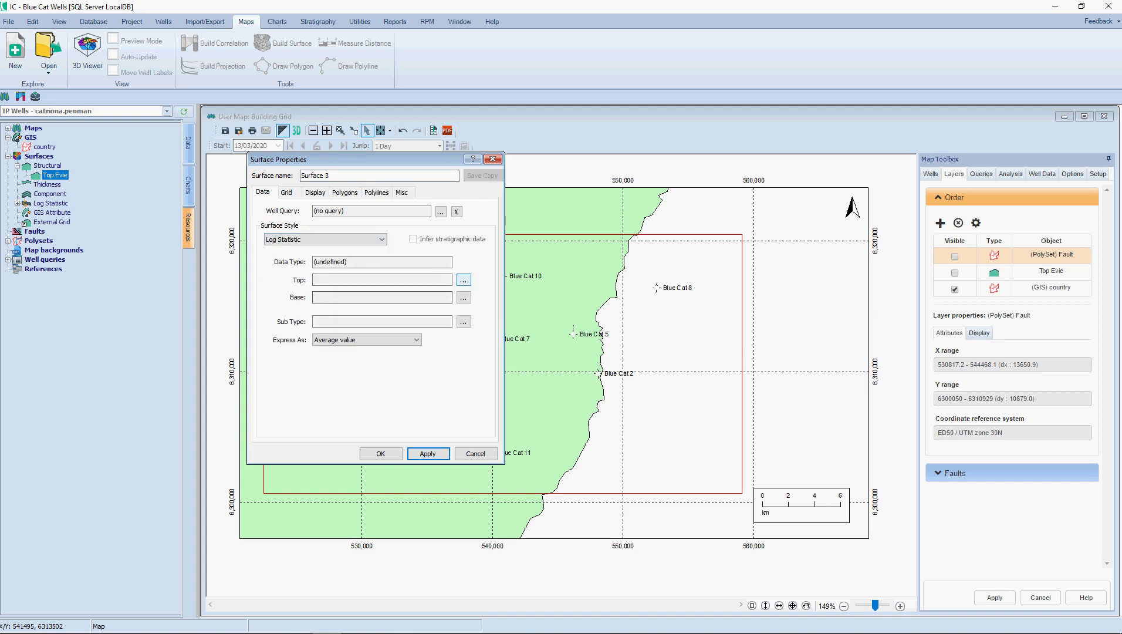
Step: Define the surface interval with the Evie unit from the IPPSET - Tops table, using the Tops data type
{"action": "left_click", "coordinate": [463, 280]}
{"action": "left_click", "coordinate": [523, 289]}
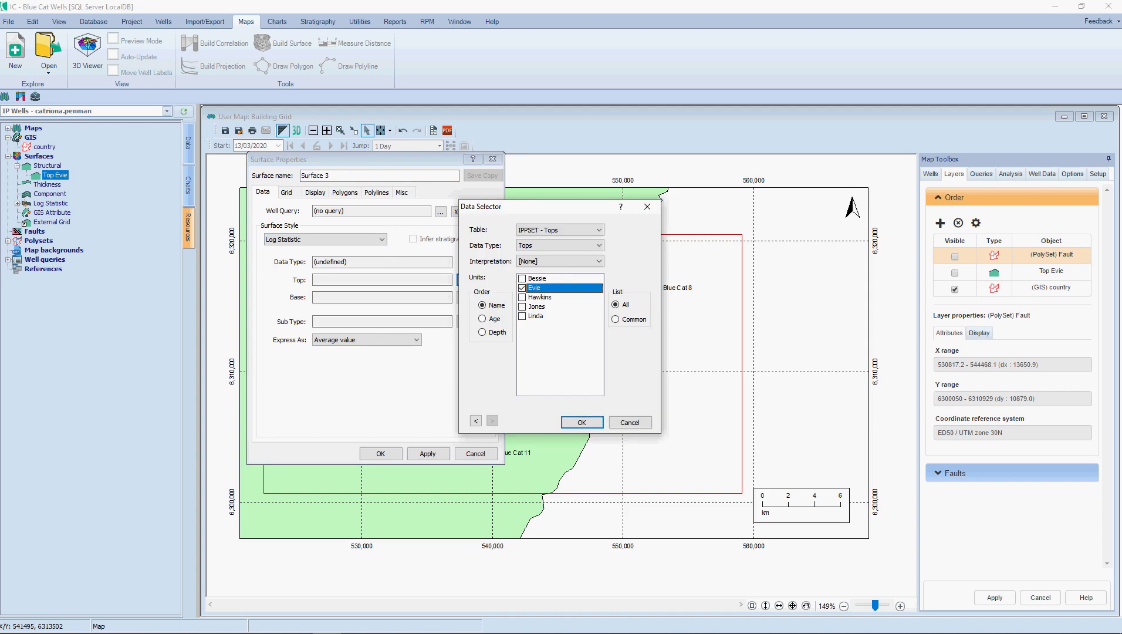
{"action": "left_click", "coordinate": [561, 231]}
{"action": "left_click", "coordinate": [546, 340]}
{"action": "left_click", "coordinate": [561, 230]}
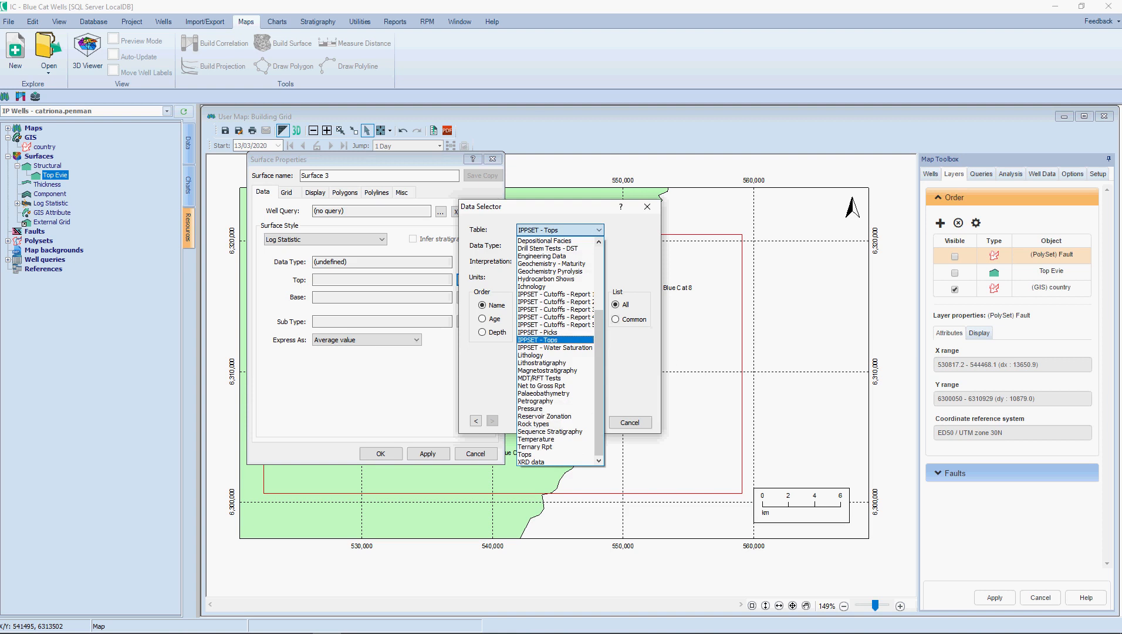
{"action": "left_click", "coordinate": [546, 340]}
{"action": "left_click", "coordinate": [560, 245]}
{"action": "left_click", "coordinate": [546, 263]}
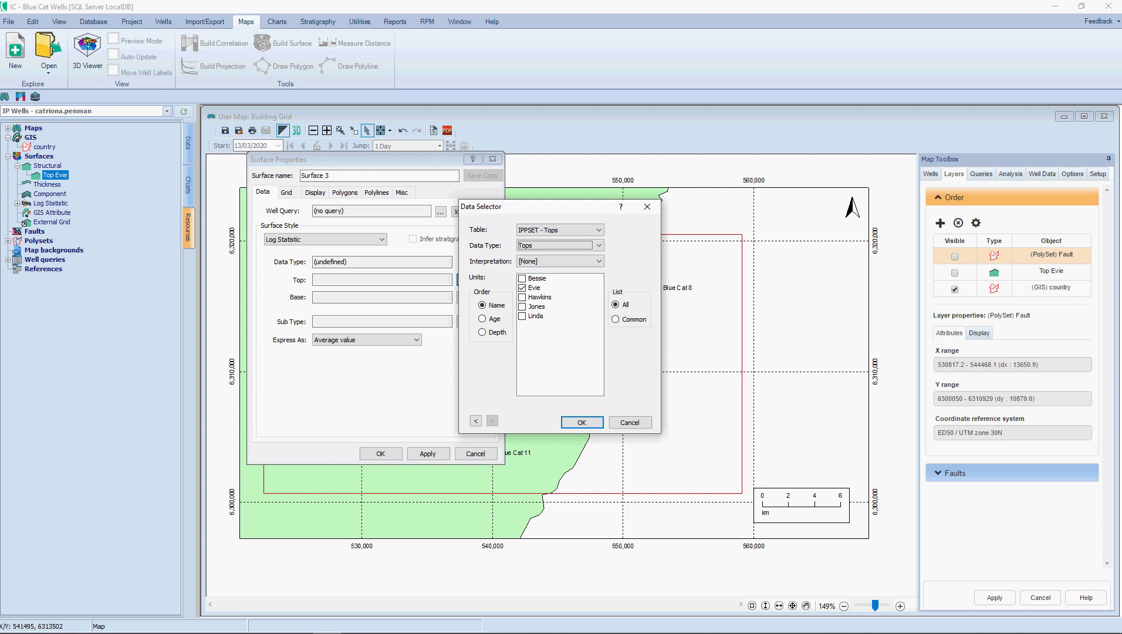
{"action": "left_click", "coordinate": [581, 423]}
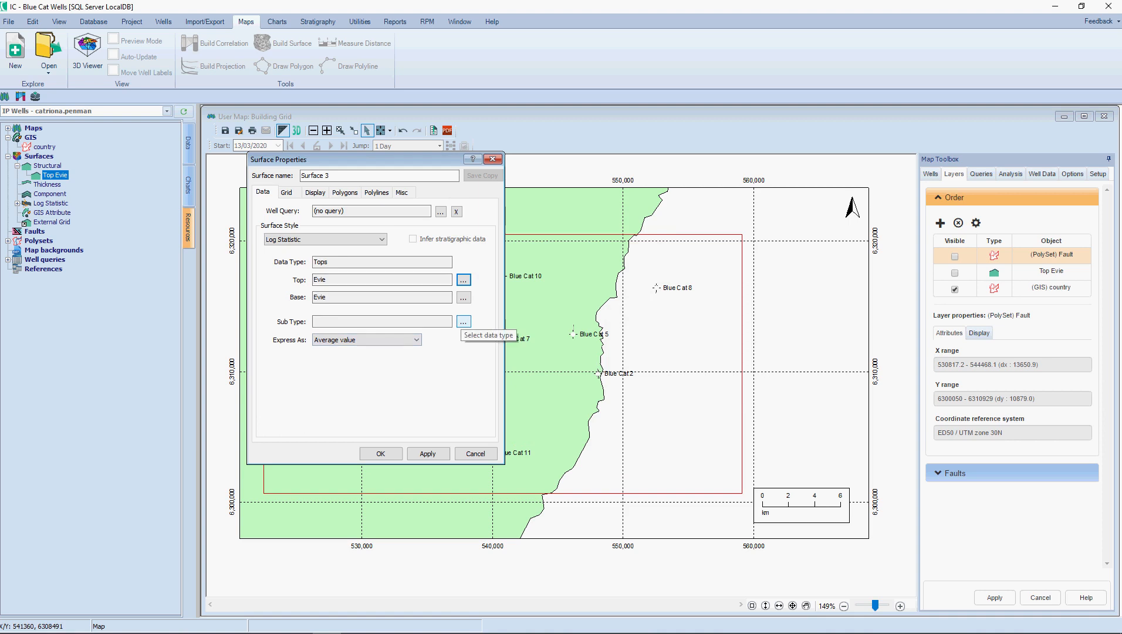
Step: Choose the SW curve from the IP_CALC curve set as the surface's sub type
{"action": "left_click", "coordinate": [463, 322]}
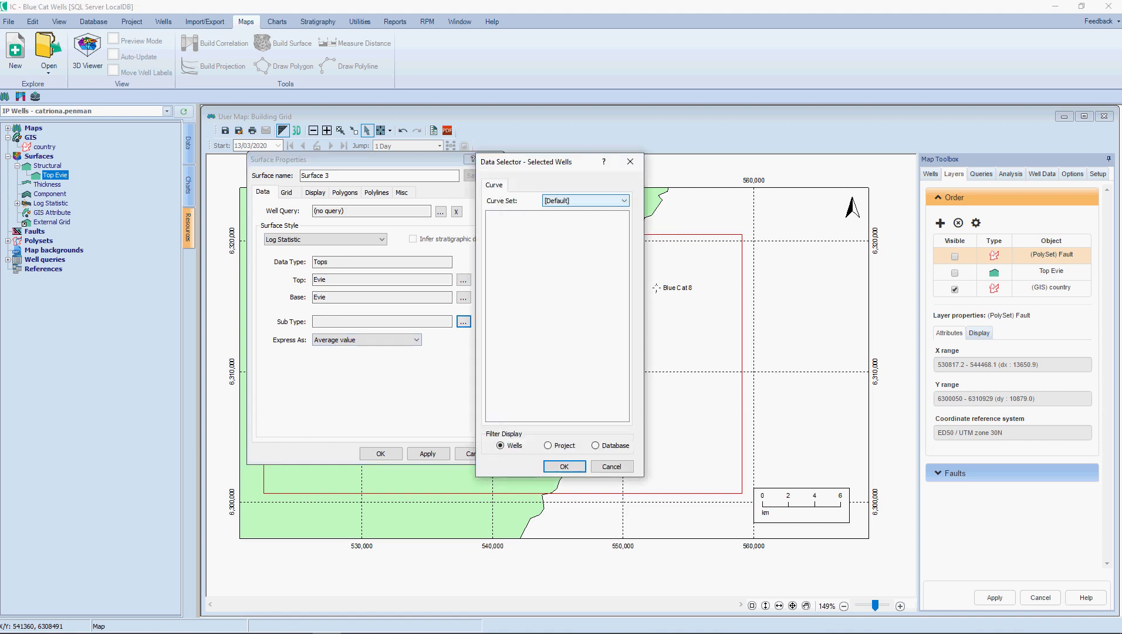
{"action": "left_click", "coordinate": [604, 200]}
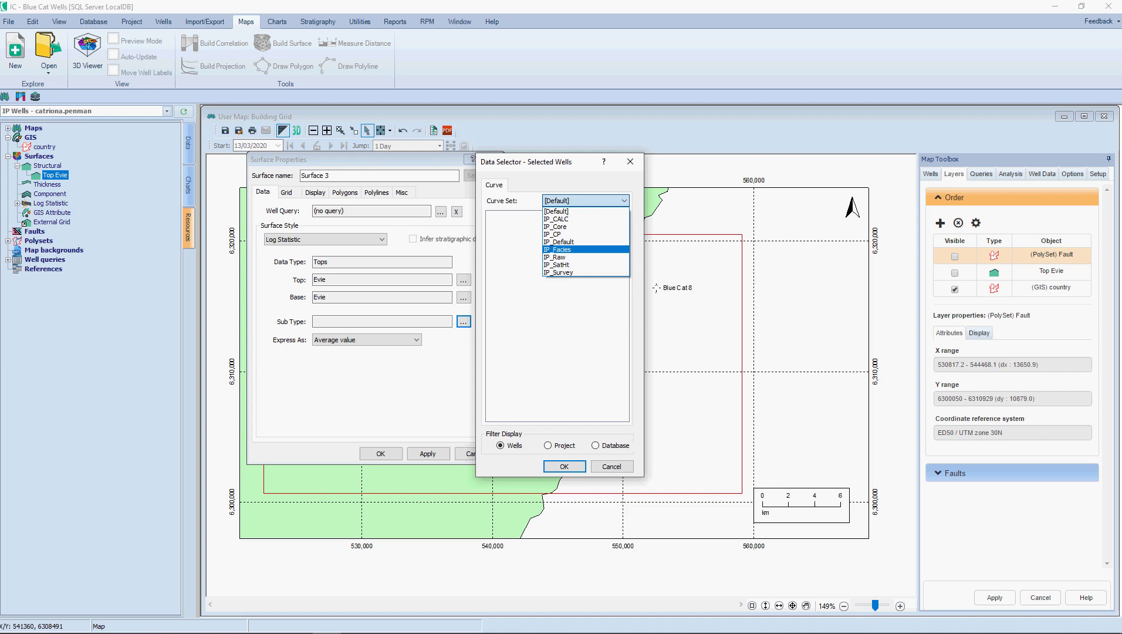
{"action": "left_click", "coordinate": [554, 219]}
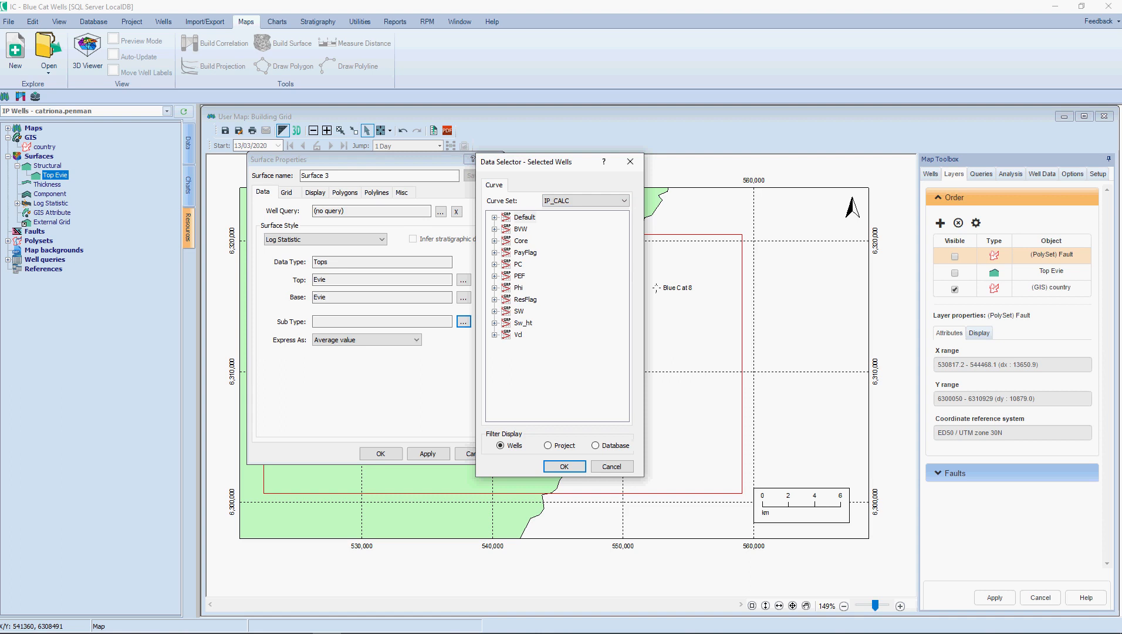
{"action": "left_click", "coordinate": [495, 288]}
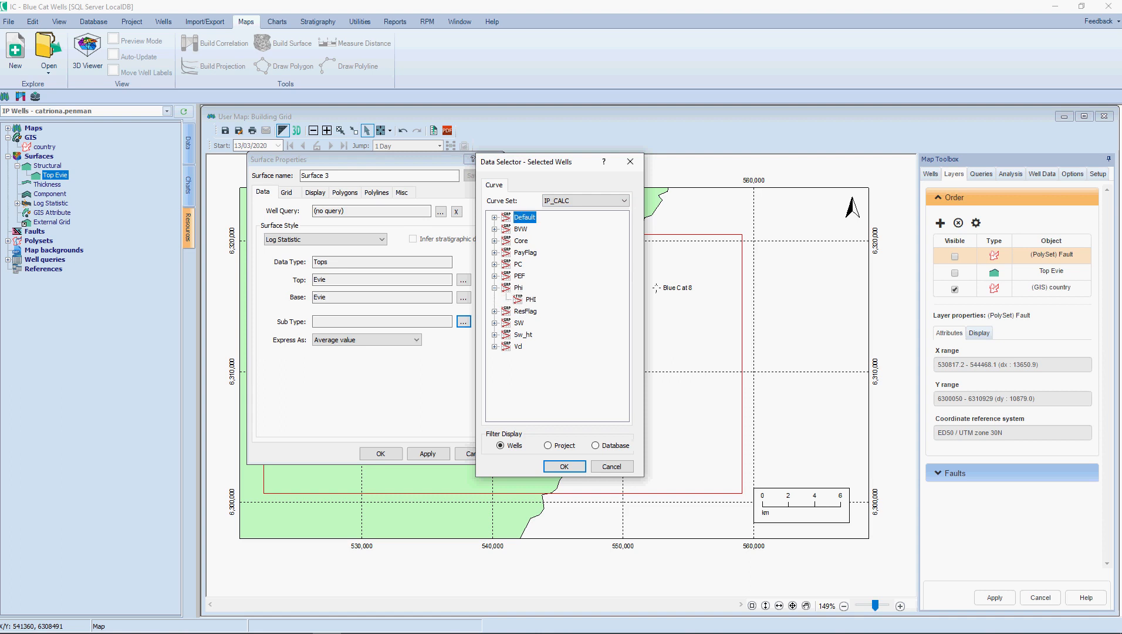
{"action": "left_click", "coordinate": [494, 346]}
{"action": "left_click", "coordinate": [495, 323]}
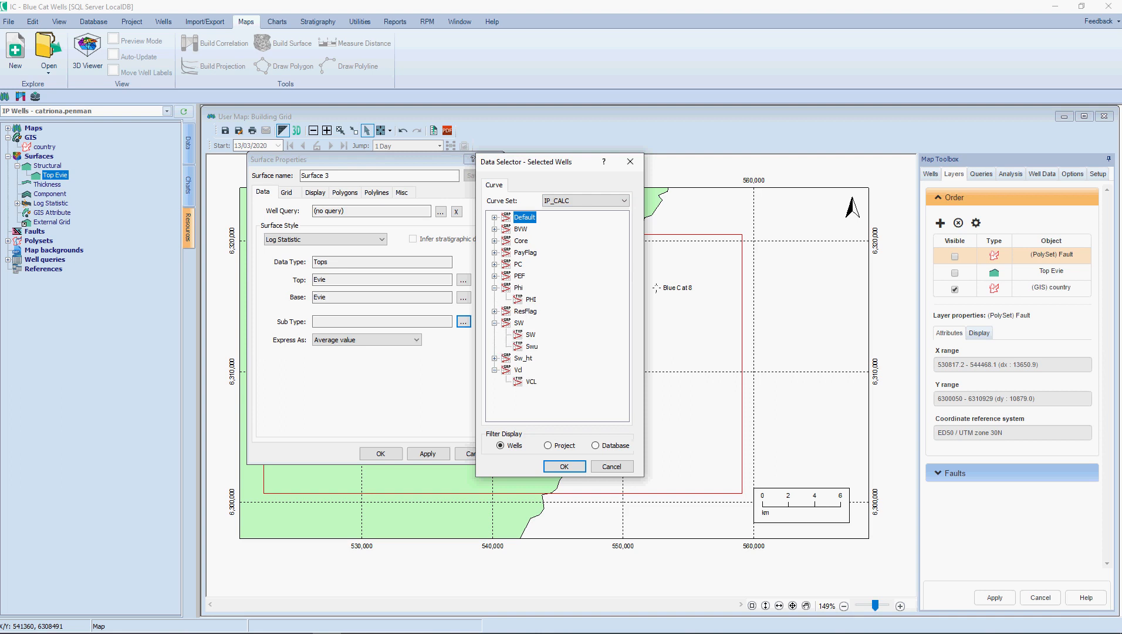
{"action": "left_click", "coordinate": [531, 334]}
{"action": "left_click", "coordinate": [564, 466]}
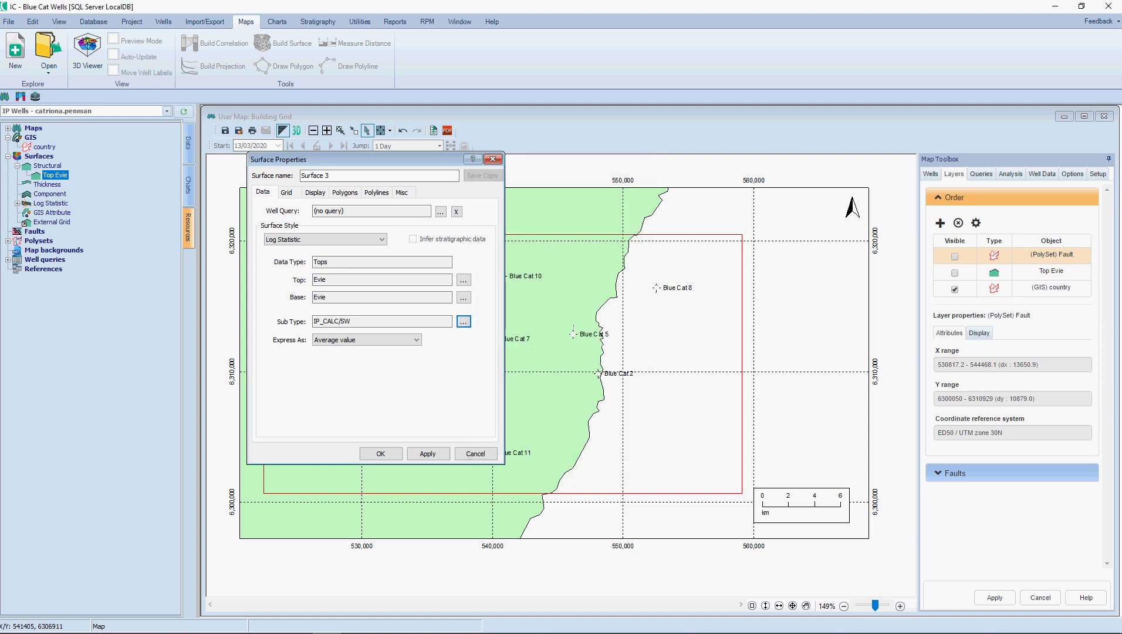
Step: Try expressing the SW statistic as a P-value and return it to Average value
{"action": "left_click", "coordinate": [366, 340]}
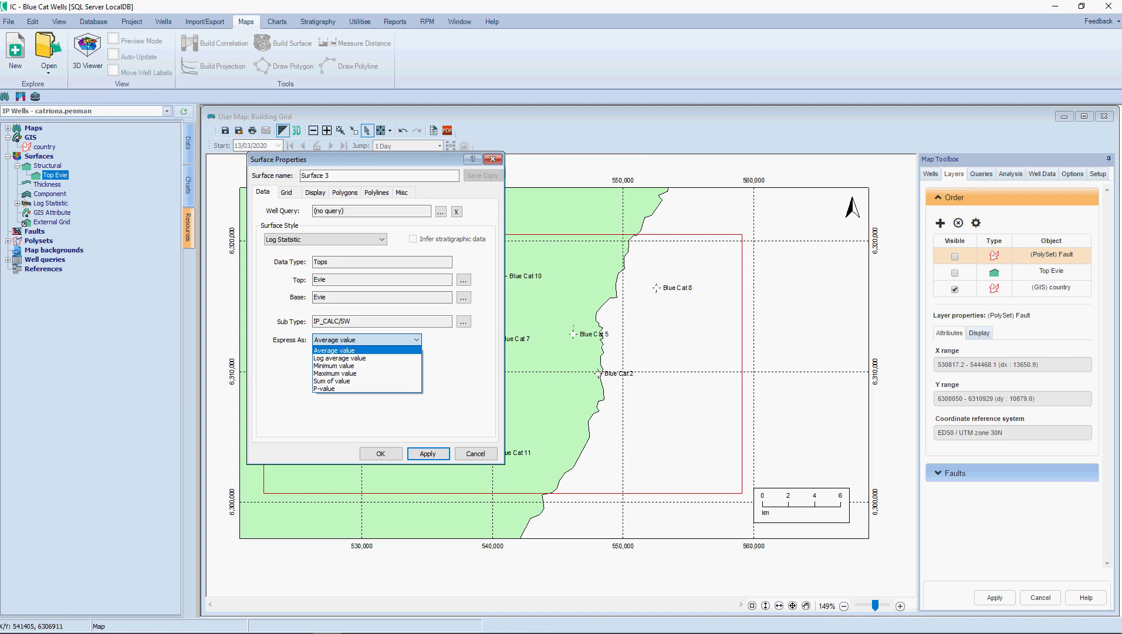
{"action": "key", "text": "Down"}
{"action": "key", "text": "Down"}
{"action": "key", "text": "Down"}
{"action": "key", "text": "Down"}
{"action": "key", "text": "Down"}
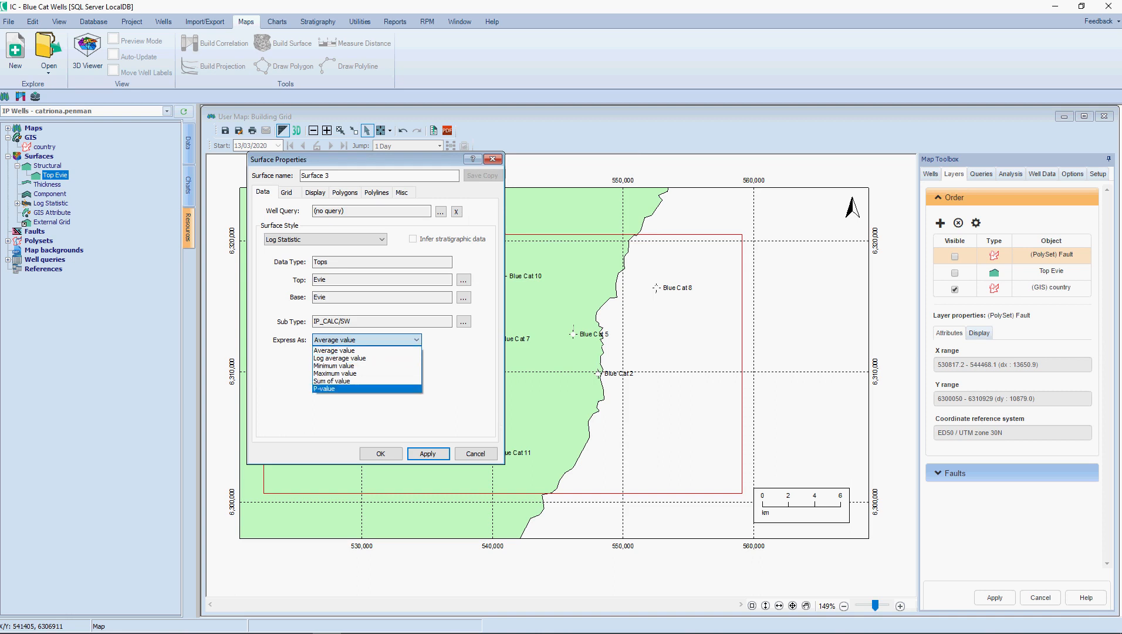
{"action": "key", "text": "Return"}
{"action": "left_click_drag", "start_coordinate": [432, 340], "coordinate": [436, 340]}
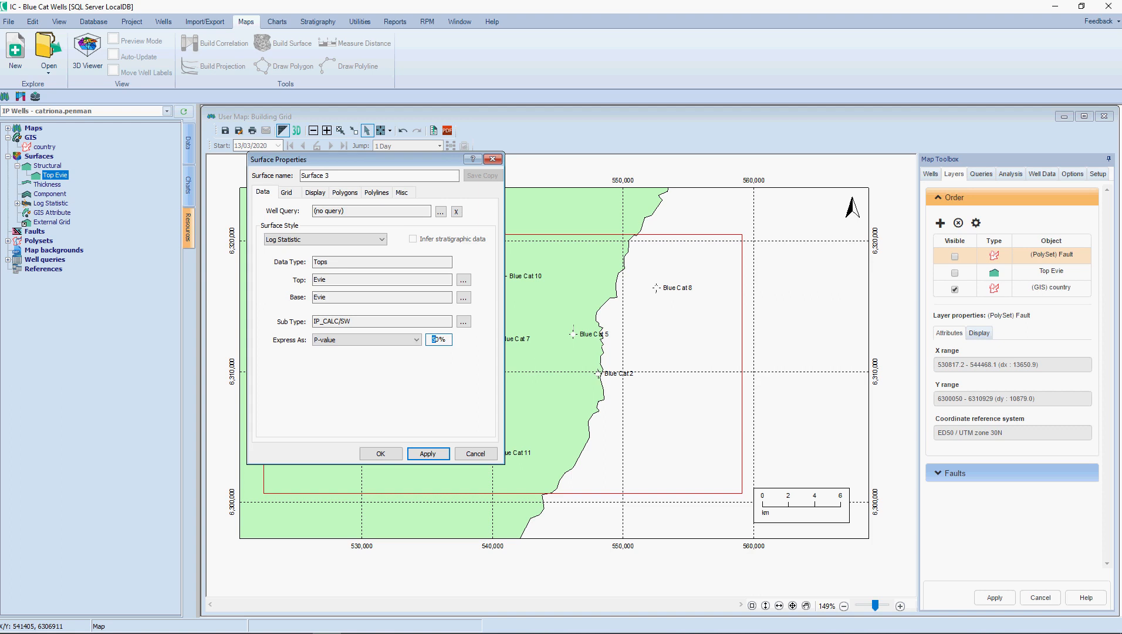
{"action": "type", "text": "9"}
{"action": "key", "text": "BackSpace"}
{"action": "key", "text": "BackSpace"}
{"action": "left_click", "coordinate": [415, 340]}
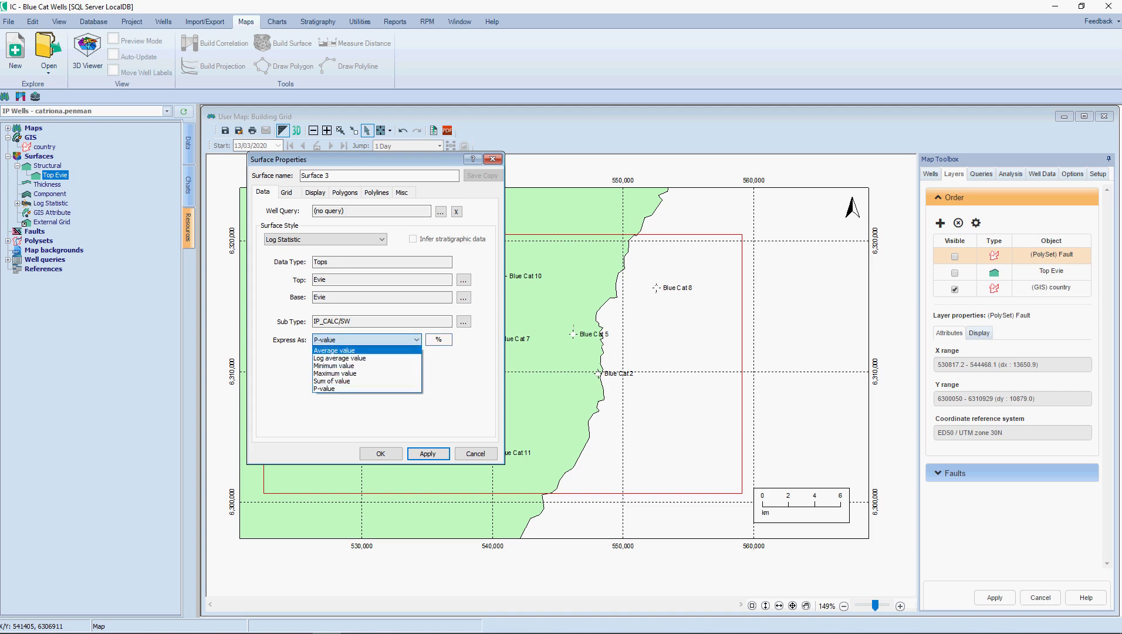
{"action": "left_click", "coordinate": [365, 350]}
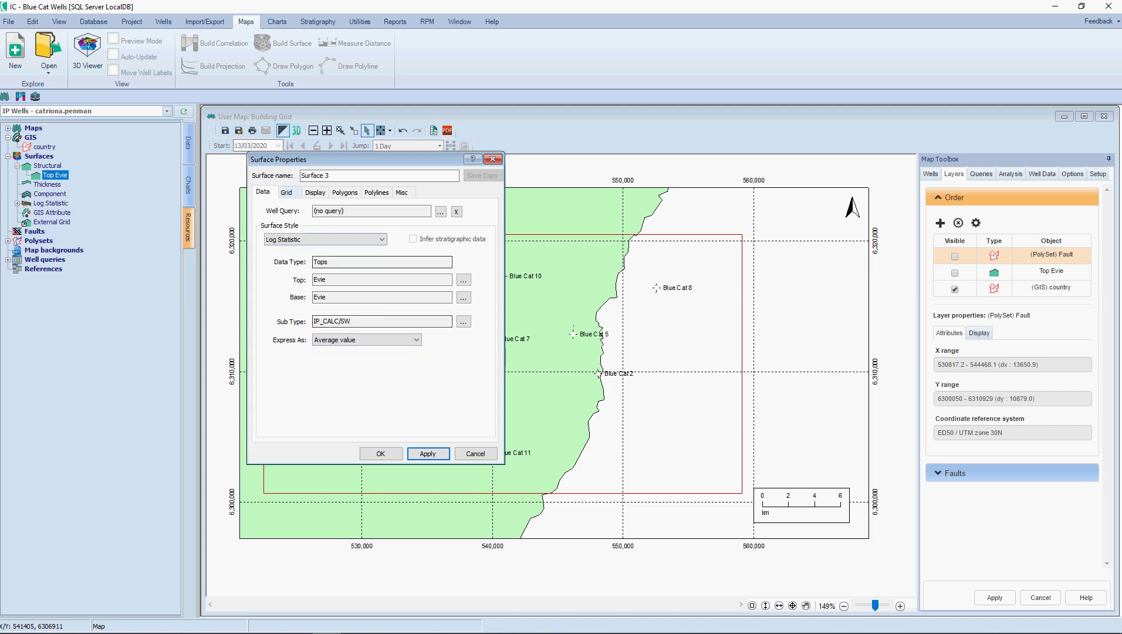
Step: Set the new surface's gridding method to Inverse Distance with exponent 4 and enter a grid spacing of 250
{"action": "left_click", "coordinate": [287, 192]}
{"action": "left_click", "coordinate": [384, 300]}
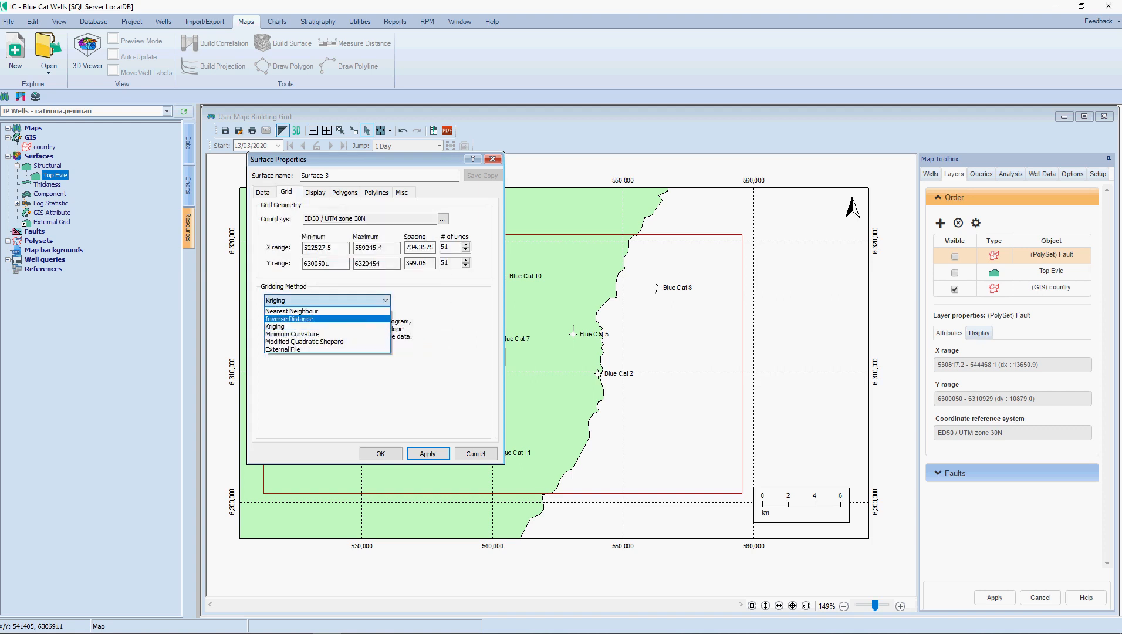
{"action": "left_click", "coordinate": [317, 319]}
{"action": "double_click", "coordinate": [339, 338]}
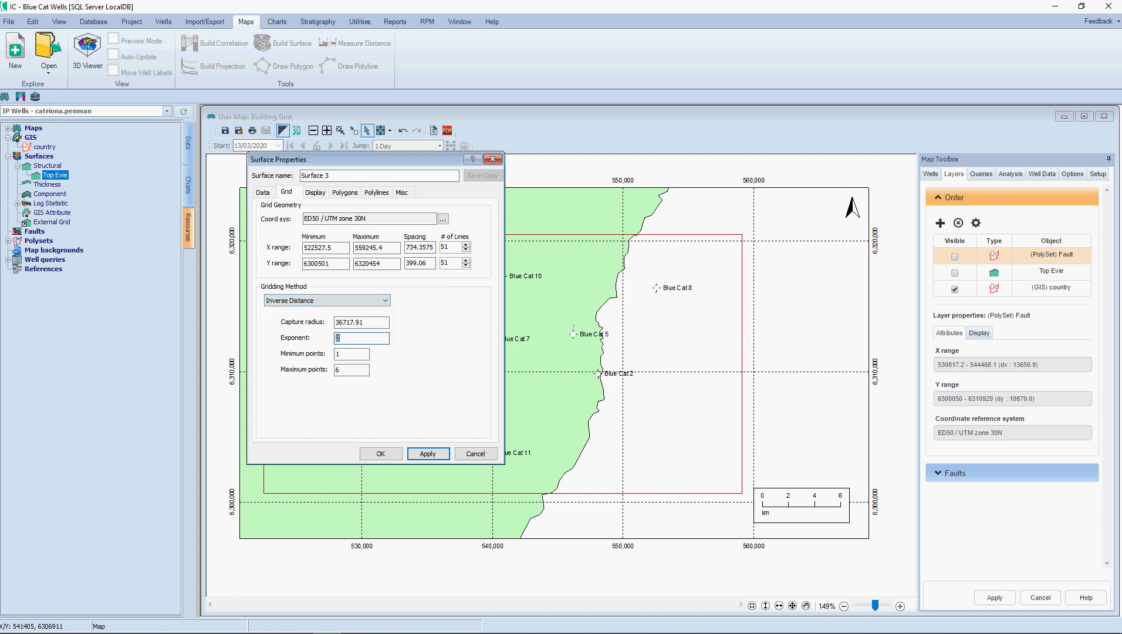
{"action": "type", "text": "4"}
{"action": "left_click_drag", "start_coordinate": [417, 248], "coordinate": [391, 248]}
{"action": "type", "text": "250"}
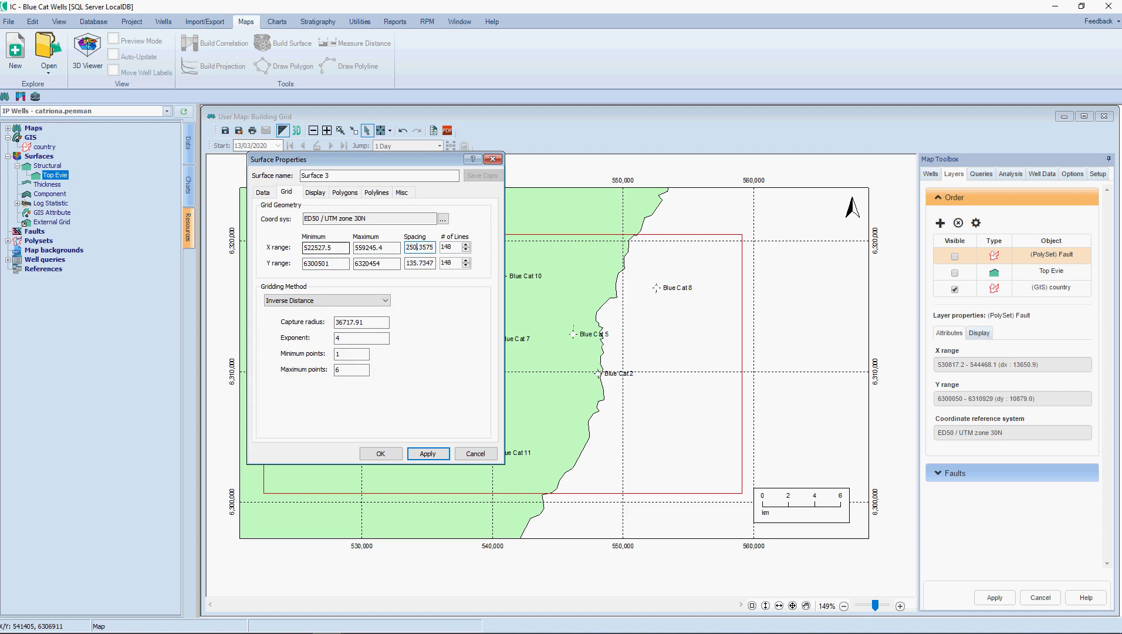
{"action": "key", "text": "Tab"}
{"action": "type", "text": "250"}
Step: Apply the ILD fill colour range to the new surface's contours and show their levels with 1 decimal
{"action": "left_click", "coordinate": [315, 192]}
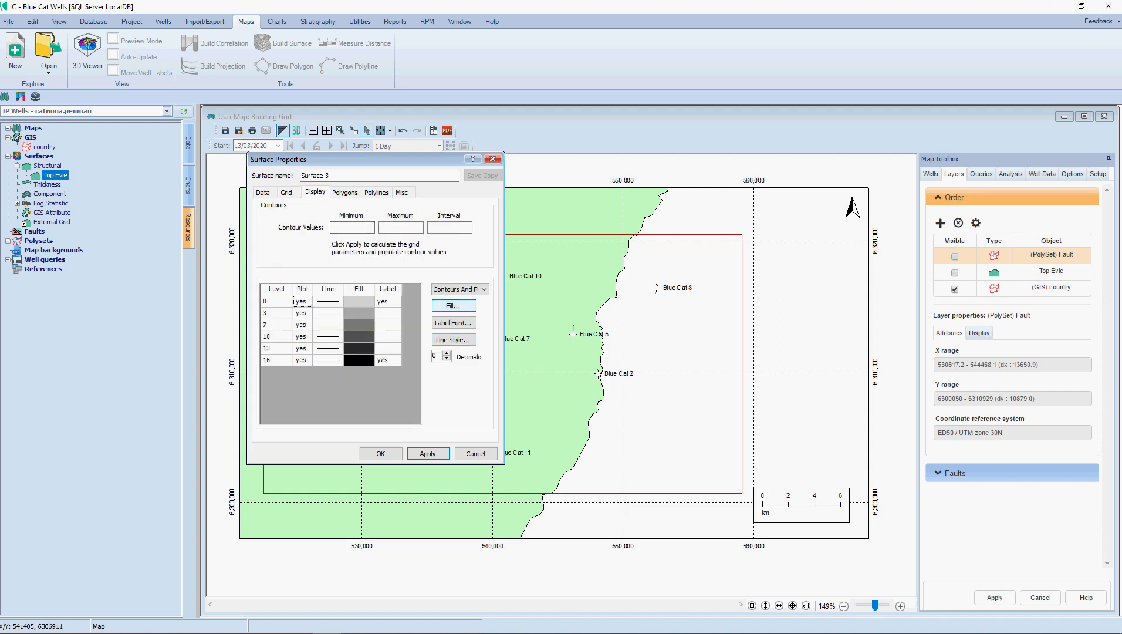
{"action": "left_click", "coordinate": [453, 306]}
{"action": "left_click", "coordinate": [608, 287]}
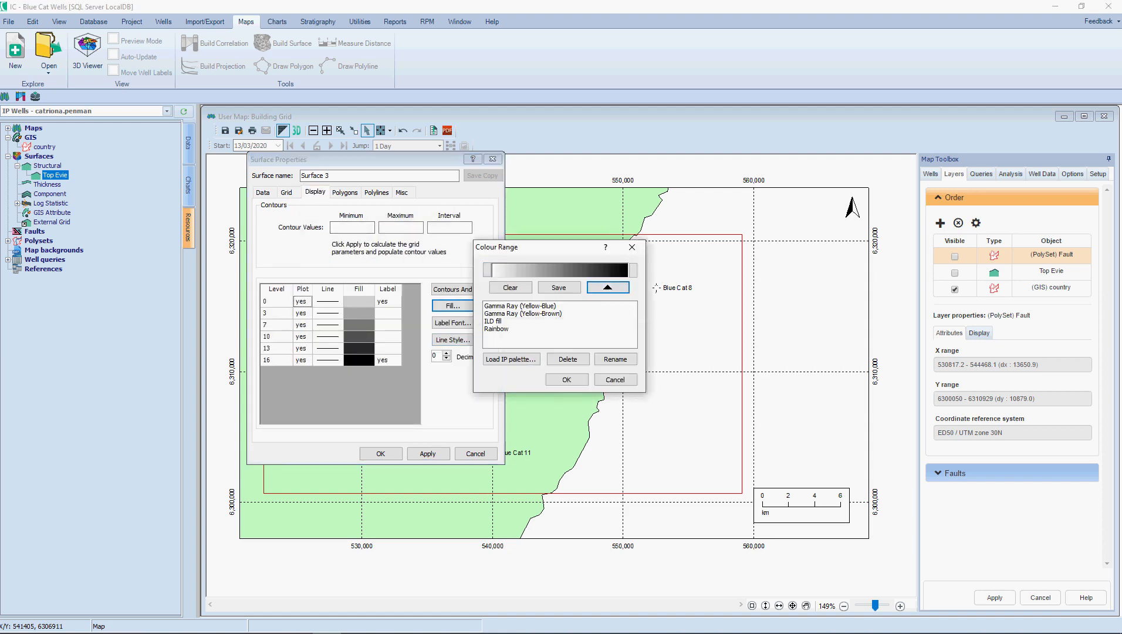
{"action": "left_click", "coordinate": [494, 321]}
{"action": "key", "text": "Return"}
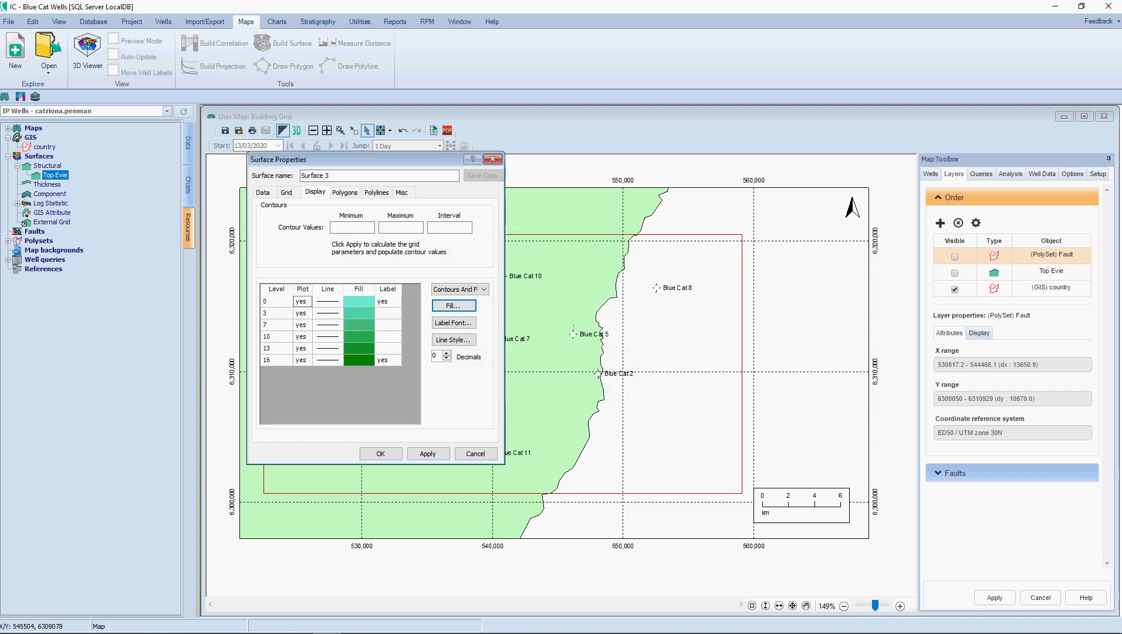
{"action": "left_click", "coordinate": [428, 454]}
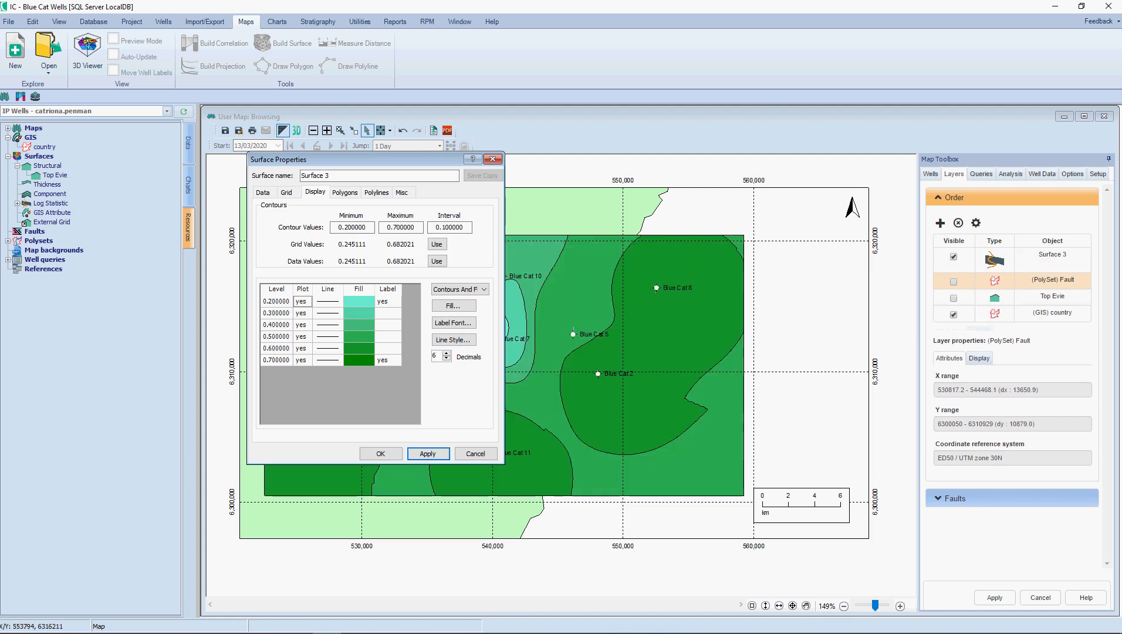
{"action": "left_click", "coordinate": [447, 359]}
{"action": "left_click", "coordinate": [447, 358]}
{"action": "left_click", "coordinate": [447, 359]}
{"action": "left_click", "coordinate": [447, 358]}
{"action": "left_click", "coordinate": [447, 359]}
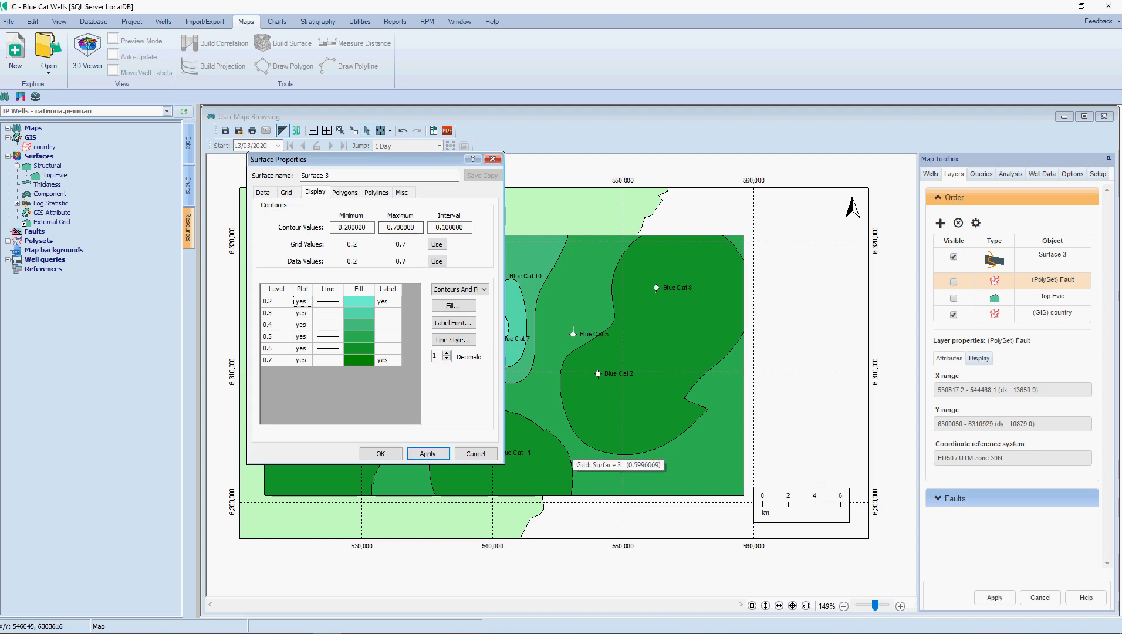
Step: Change the fill of the 0.4 contour level to solid yellow and apply it to the map
{"action": "double_click", "coordinate": [358, 324]}
{"action": "left_click", "coordinate": [539, 347]}
{"action": "left_click", "coordinate": [570, 318]}
{"action": "left_click", "coordinate": [539, 347]}
{"action": "left_click", "coordinate": [570, 319]}
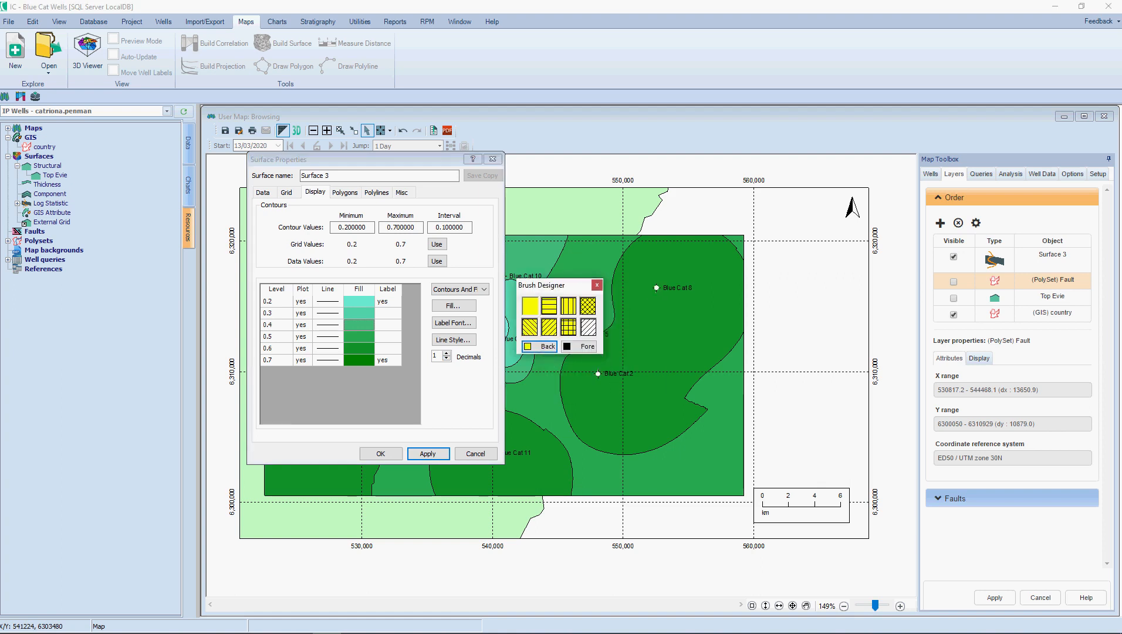
{"action": "left_click", "coordinate": [597, 285]}
{"action": "left_click", "coordinate": [428, 453]}
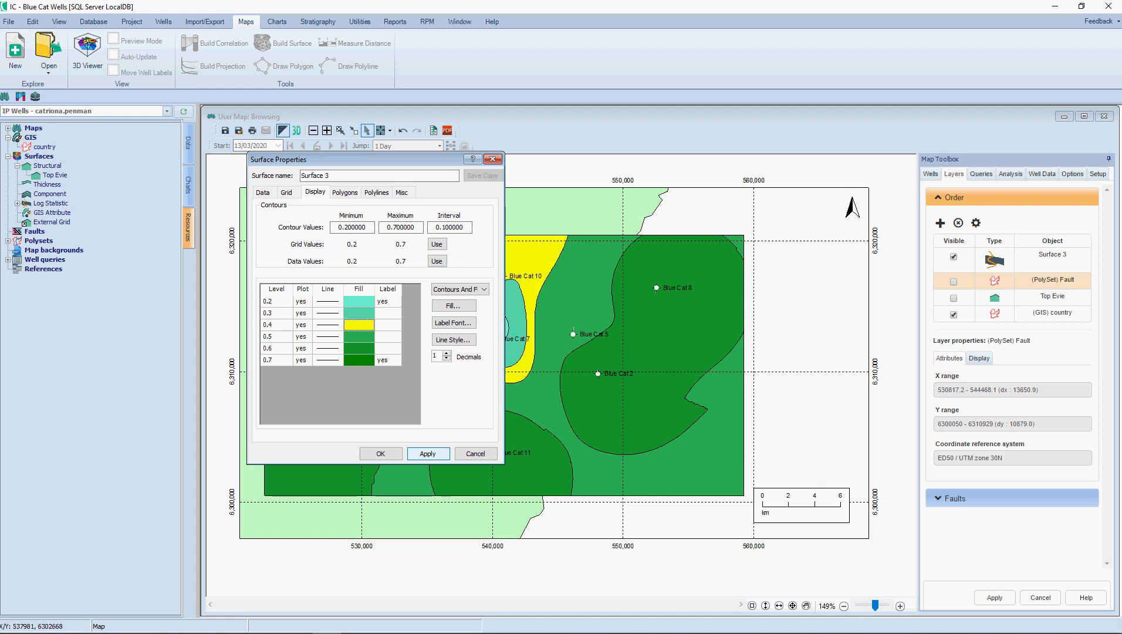
Step: Name the new surface Sw Average for Evie, accept its properties and locate it among the Log Statistic surfaces
{"action": "left_click_drag", "start_coordinate": [352, 160], "coordinate": [729, 149]}
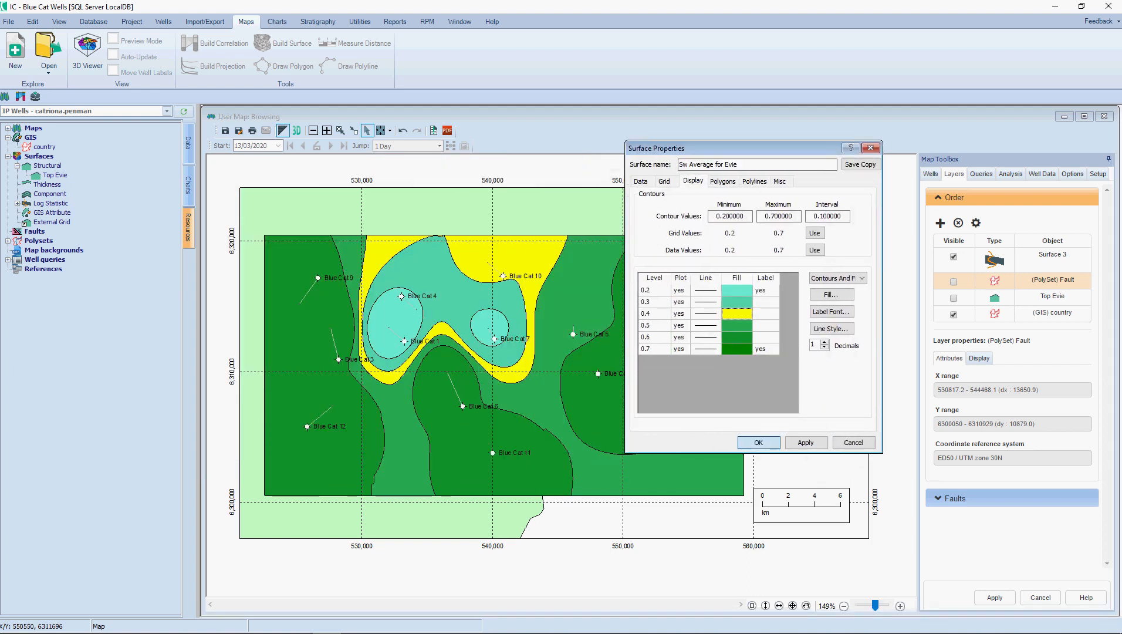
{"action": "left_click", "coordinate": [760, 444]}
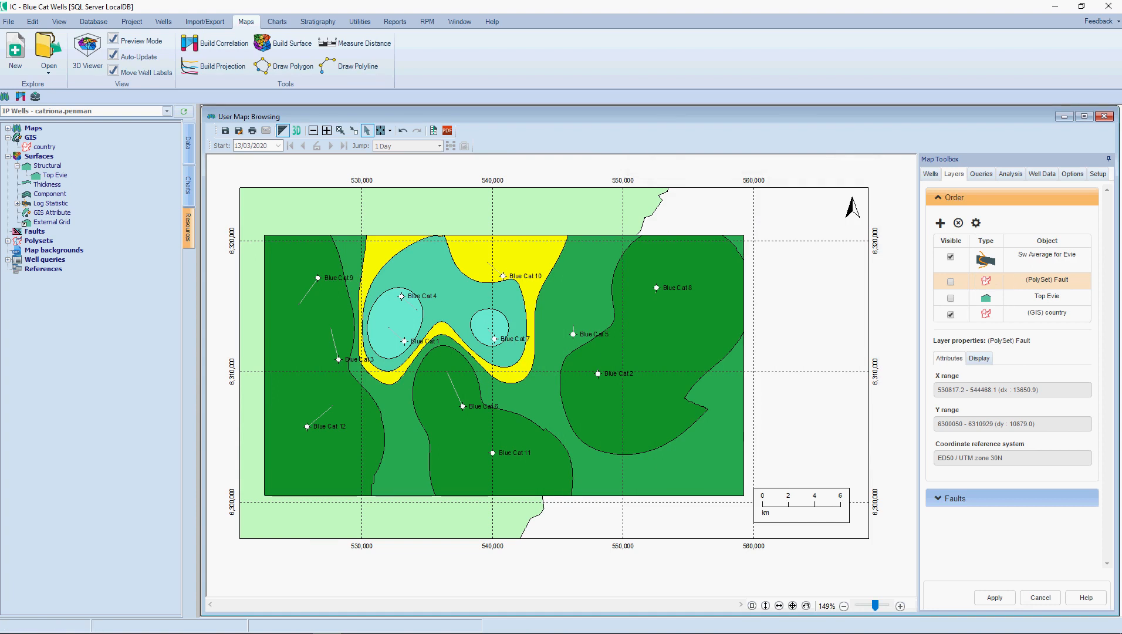
{"action": "double_click", "coordinate": [50, 203]}
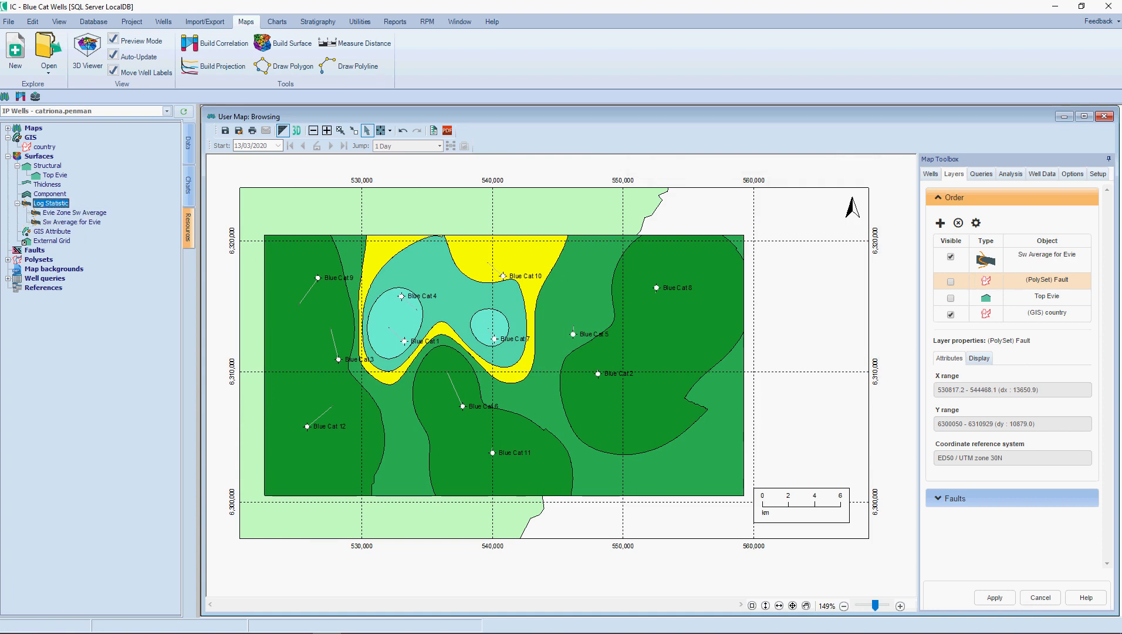
{"action": "left_click", "coordinate": [995, 597]}
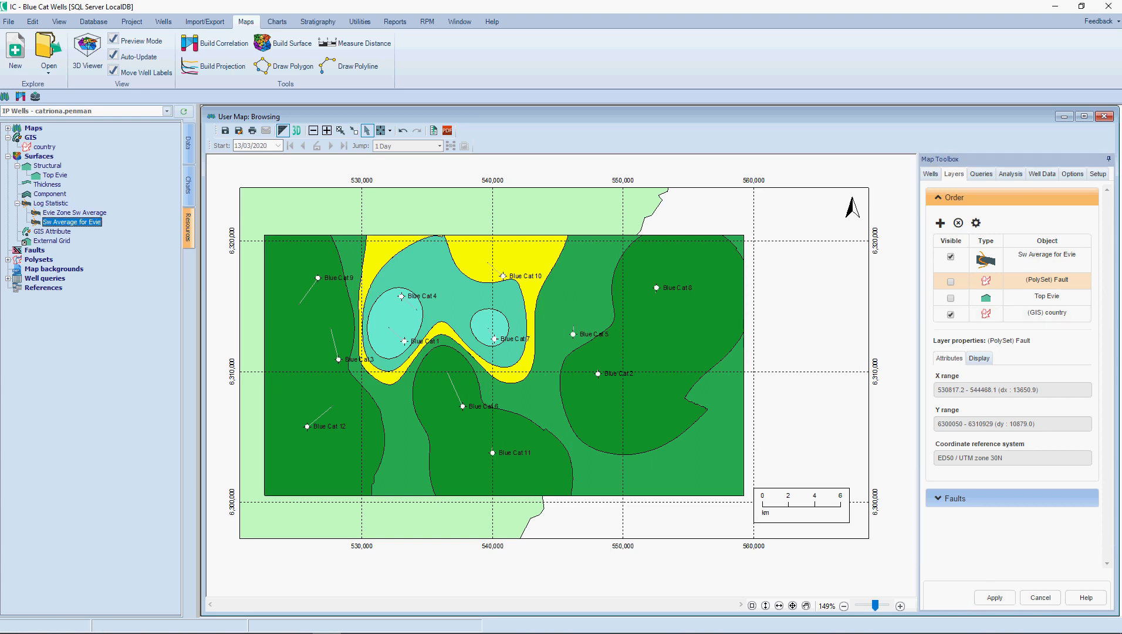
Step: Open the properties of the Sw Average for Evie surface from the map and enter Phi AVerage Evie as the surface name
{"action": "right_click", "coordinate": [572, 284]}
{"action": "mouse_move", "coordinate": [605, 321]}
{"action": "left_click", "coordinate": [696, 322]}
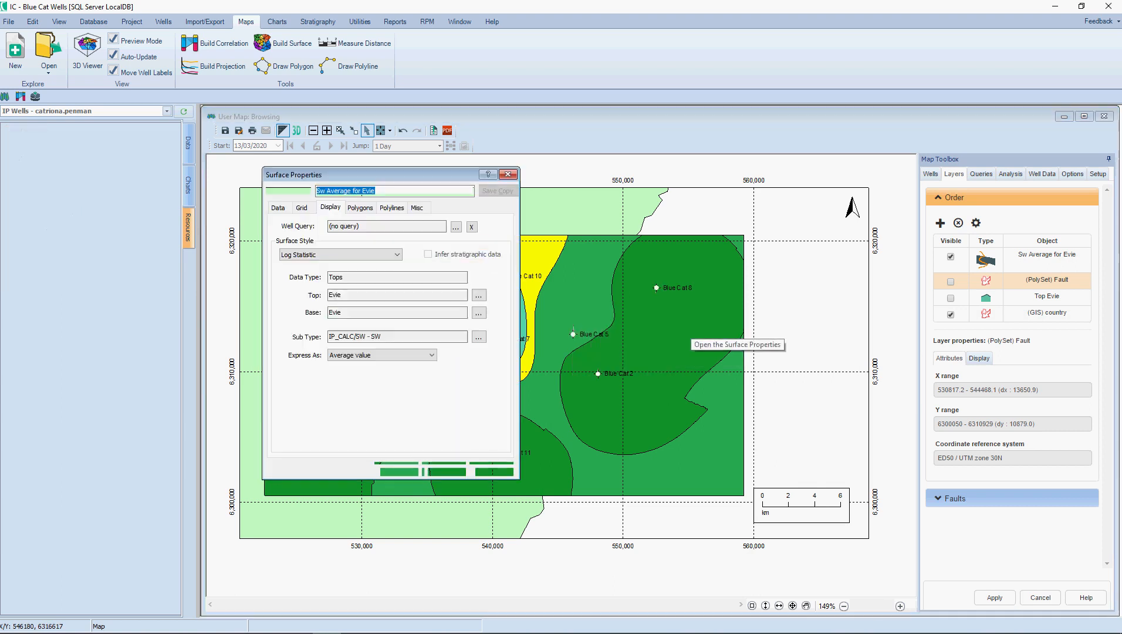
{"action": "left_click_drag", "start_coordinate": [376, 190], "coordinate": [315, 191]}
{"action": "type", "text": "Phi AVerage Evie"}
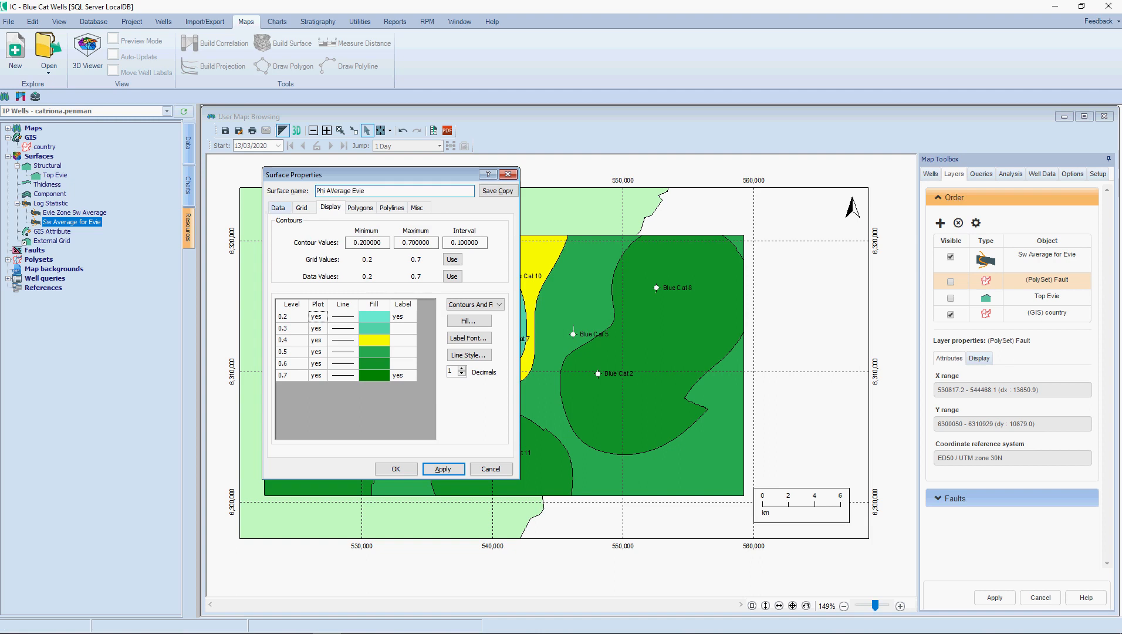
Step: Set the surface's data sub type to the PHI curve from the IP_CALC set, then save it as a copy and accept the properties
{"action": "left_click", "coordinate": [279, 207]}
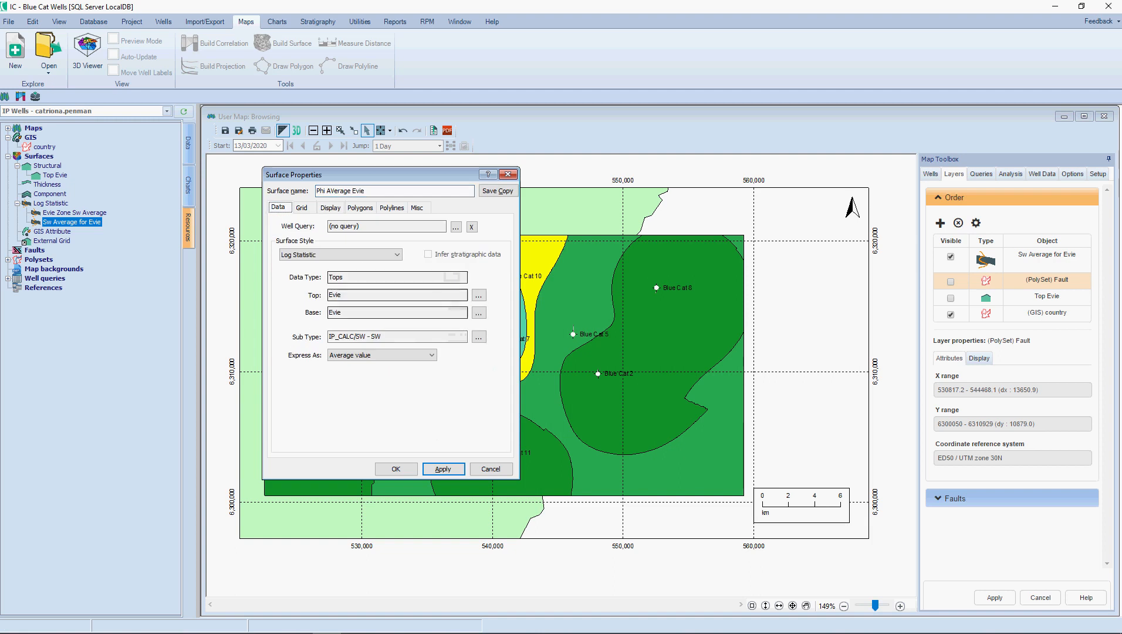
{"action": "left_click", "coordinate": [479, 337]}
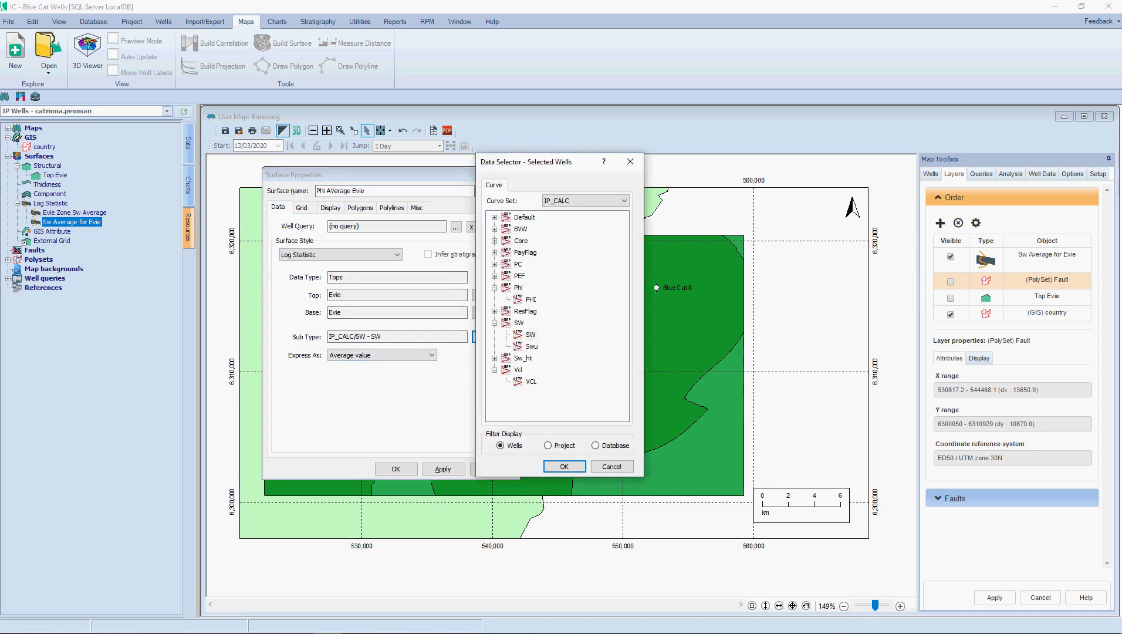
{"action": "left_click", "coordinate": [530, 299]}
{"action": "left_click", "coordinate": [564, 466]}
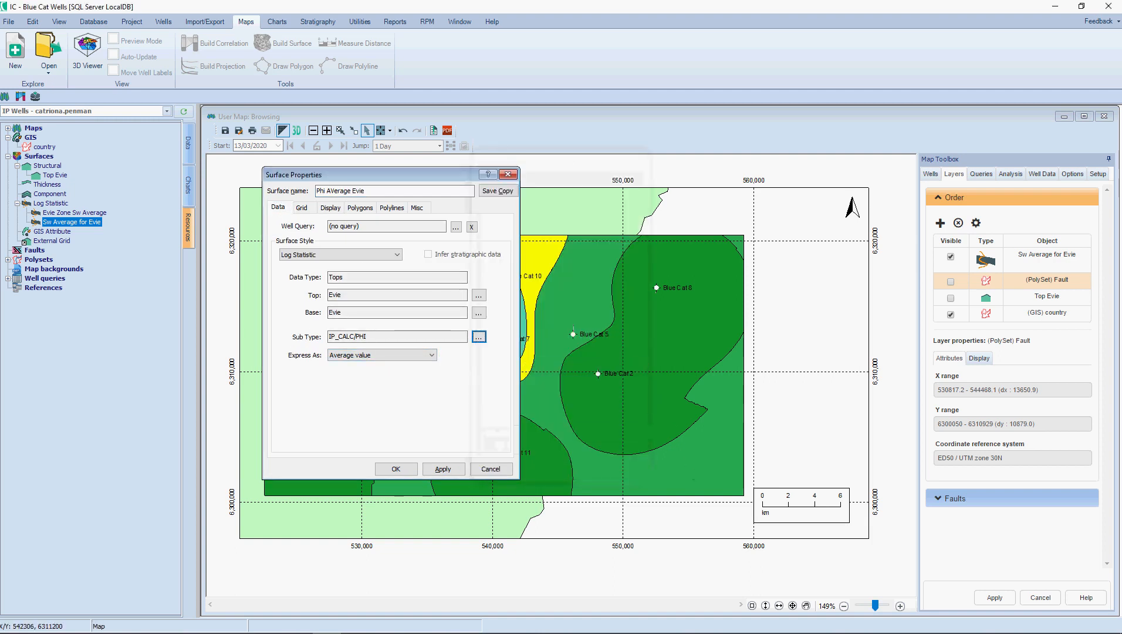
{"action": "left_click", "coordinate": [498, 190]}
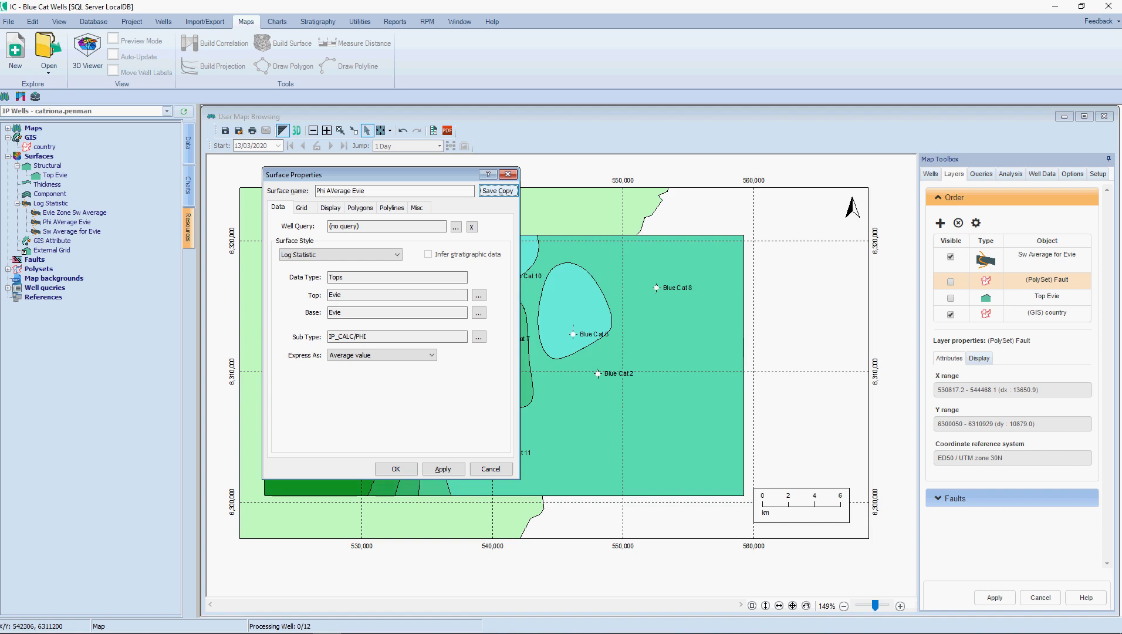
{"action": "left_click_drag", "start_coordinate": [376, 174], "coordinate": [433, 156]}
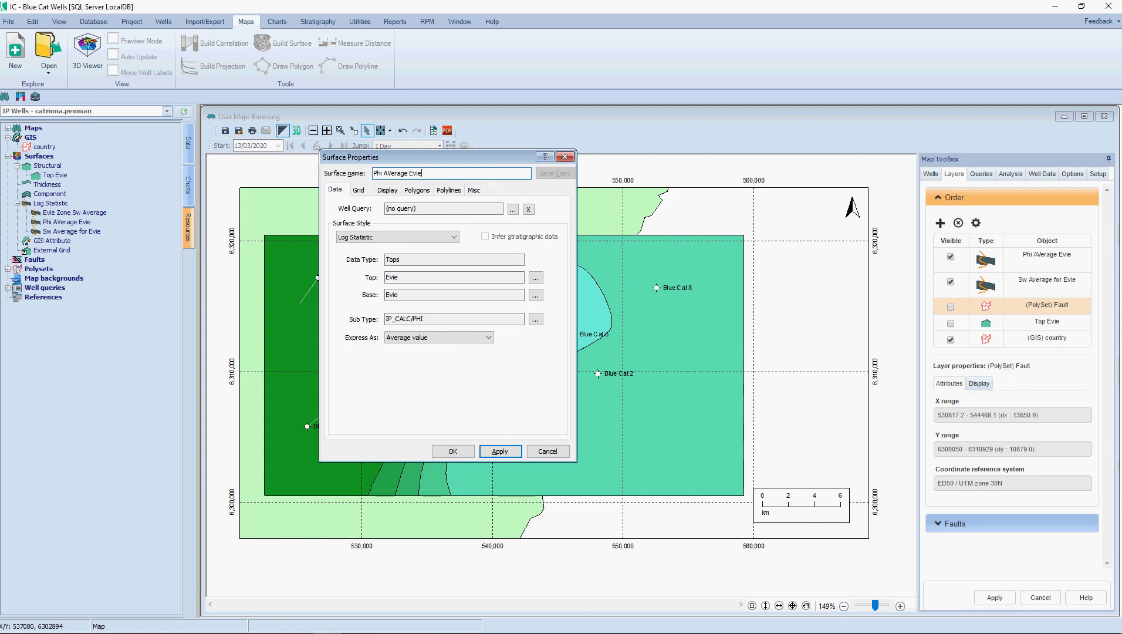
{"action": "left_click", "coordinate": [453, 452]}
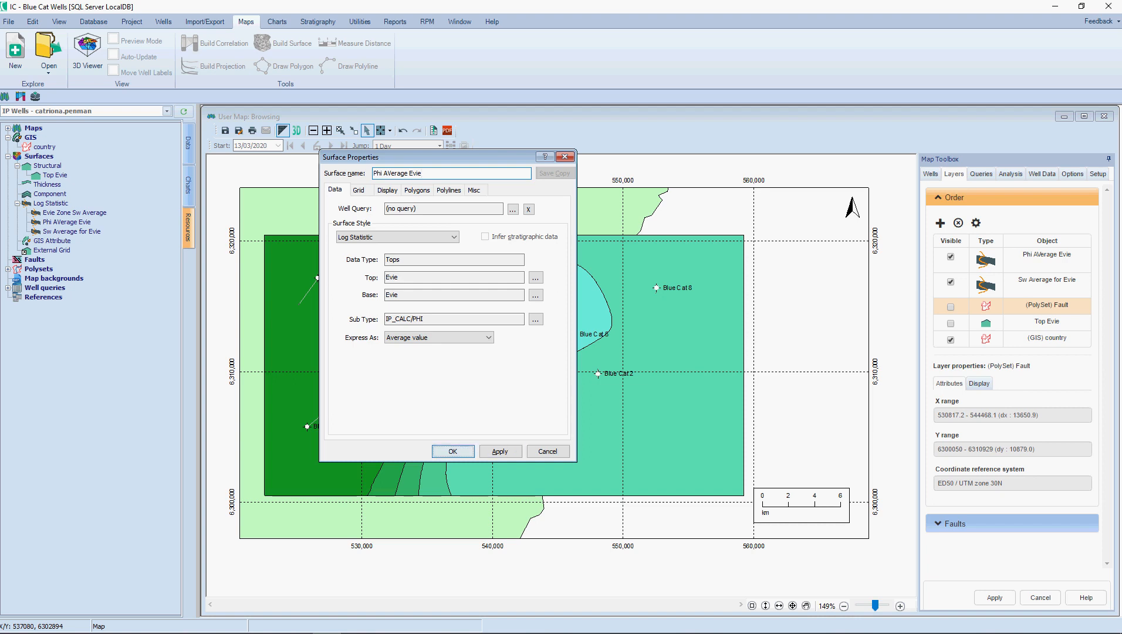